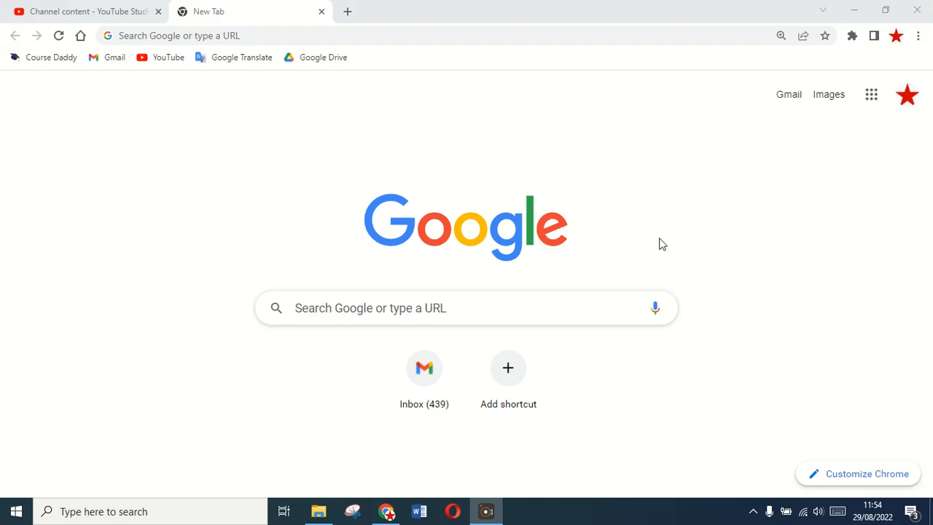
Open the Tinkercad website at tinkercad.com.
click(433, 31)
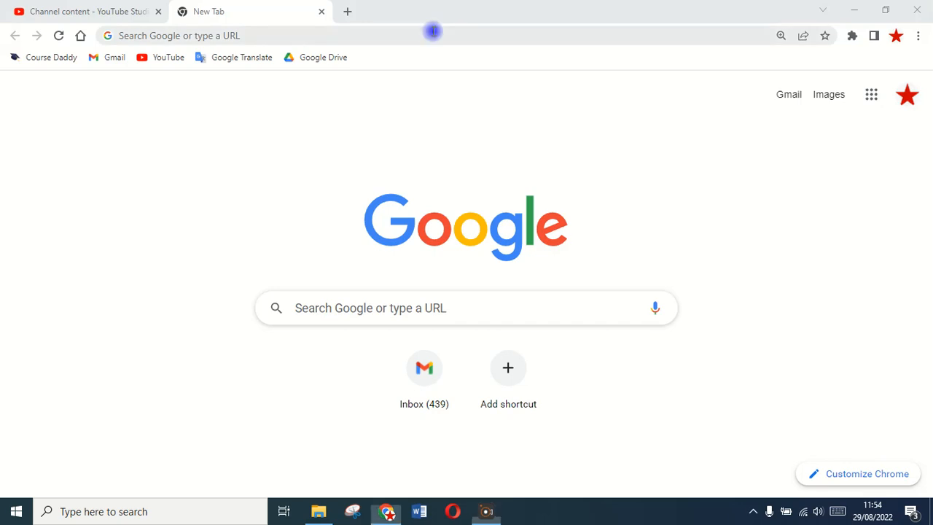
text(tinke)
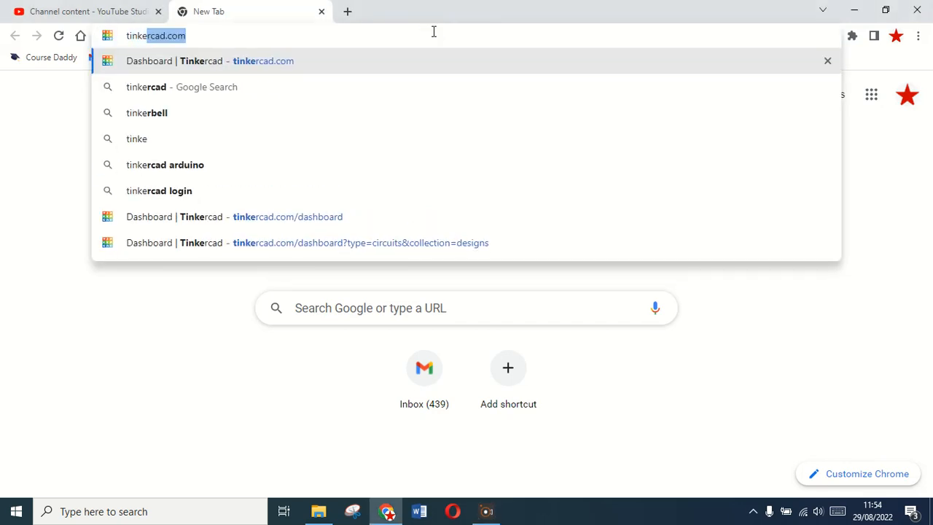
text(rcad)
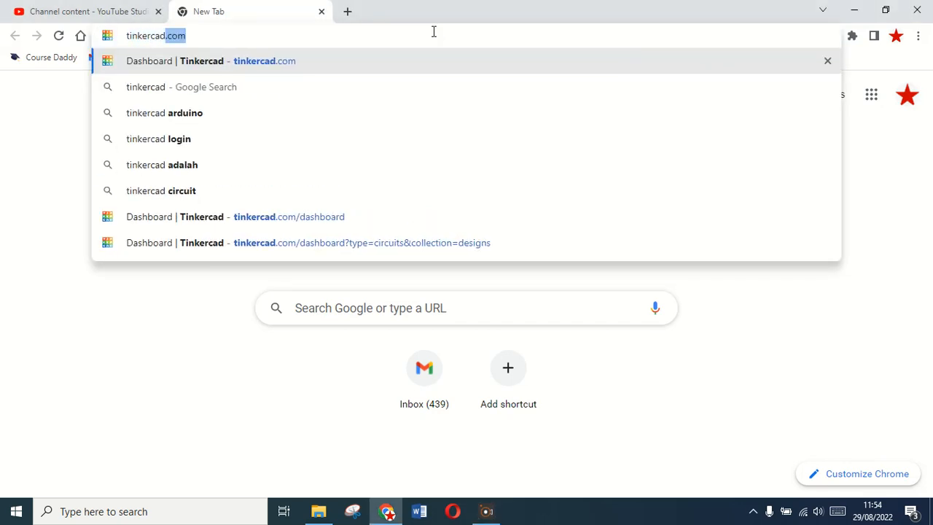
text(.com)
key(Return)
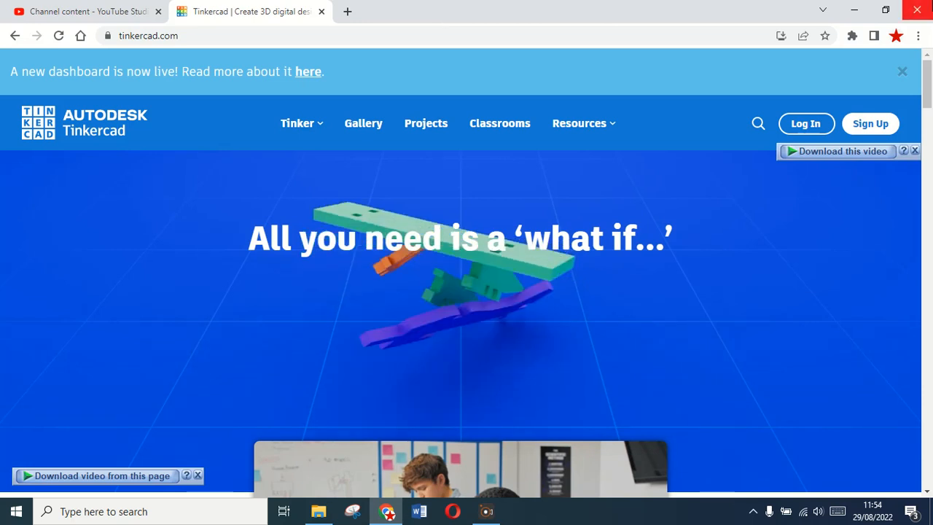
Log in to a personal Tinkercad account with Google and accept the Autodesk terms.
click(823, 128)
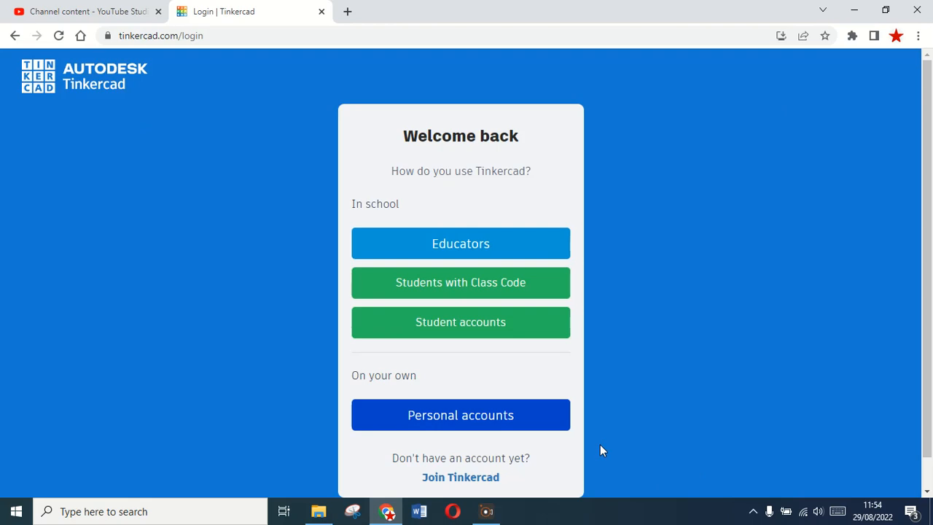
click(494, 417)
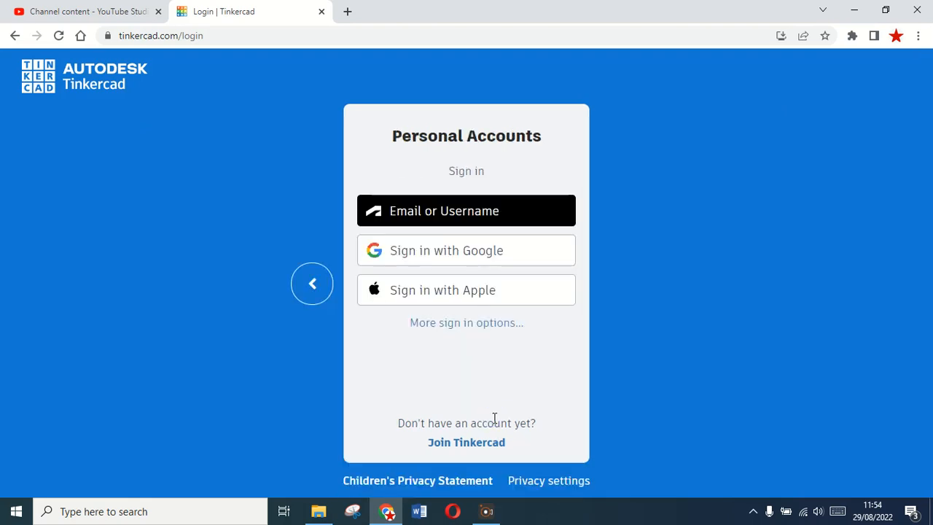
click(425, 258)
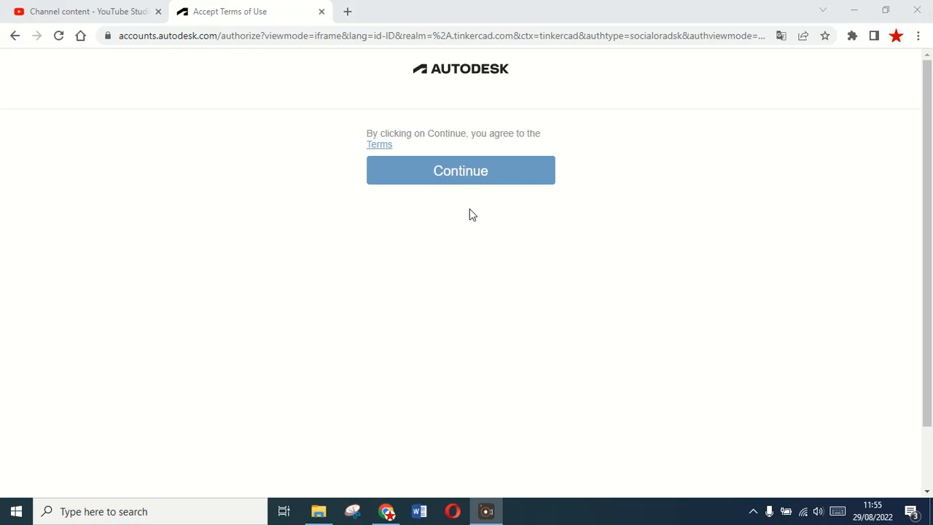
click(467, 170)
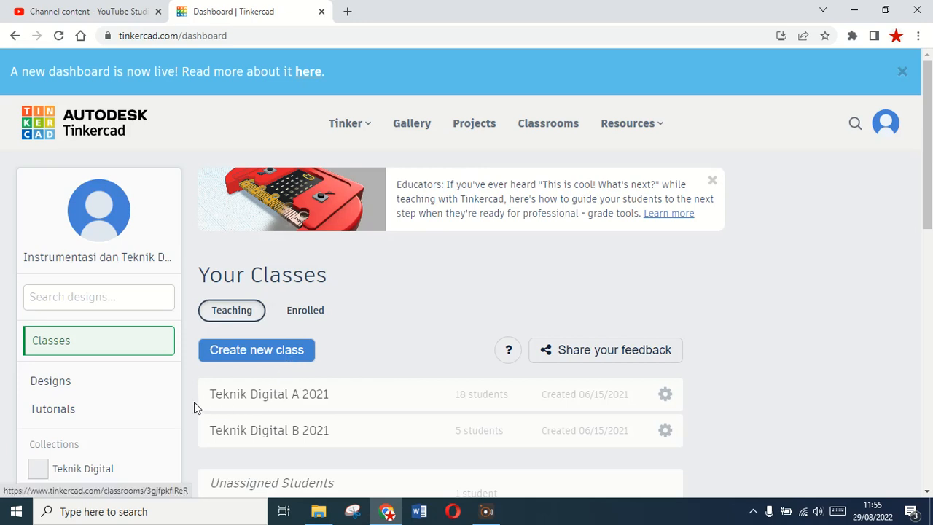
Go to the Circuits collection among the account's designs and create a new circuit.
click(92, 383)
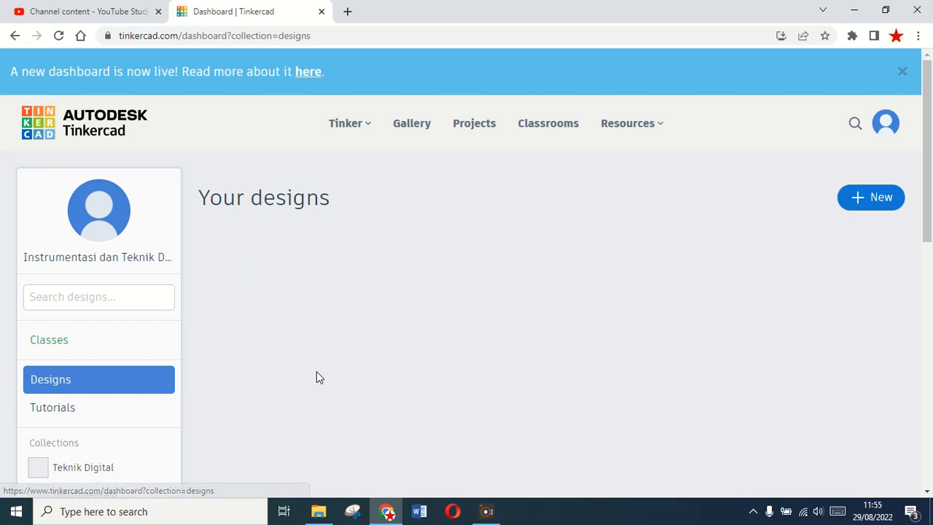
drag(928, 196, 926, 235)
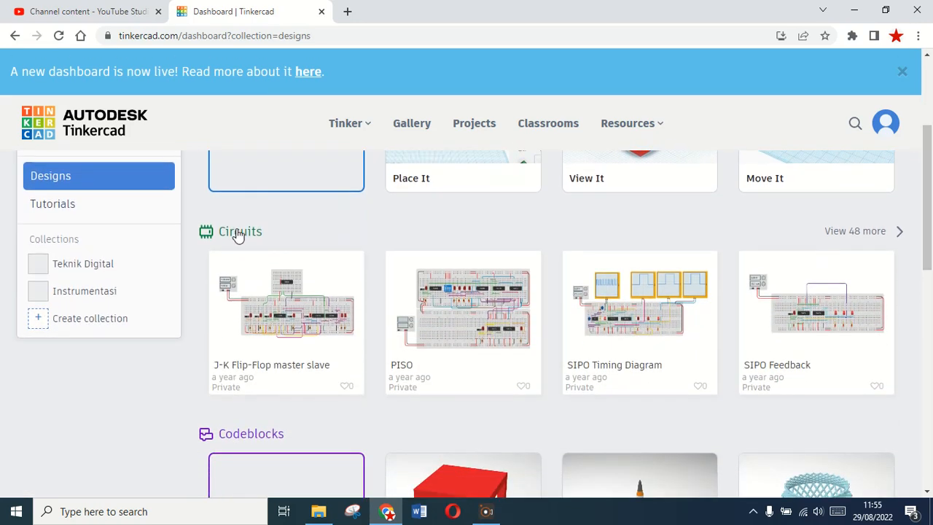
click(238, 233)
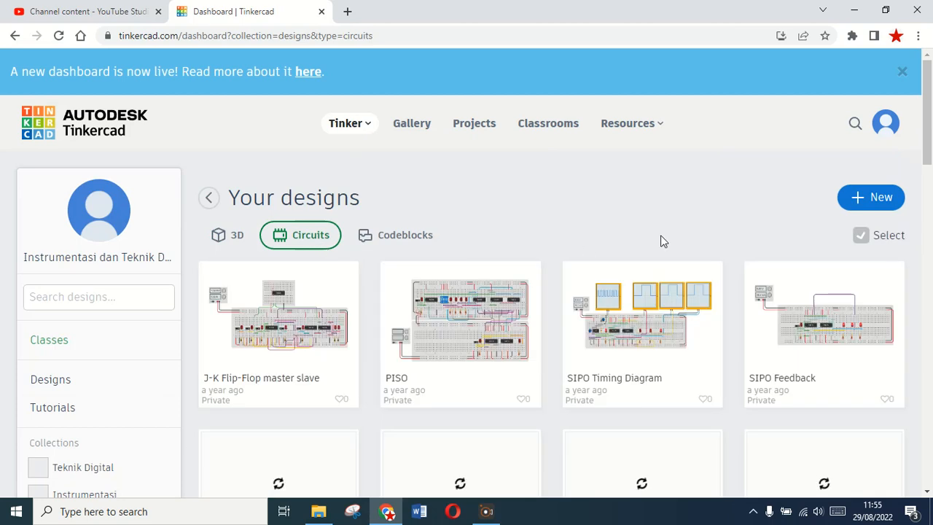
mouse_move(927, 139)
mouse_down()
mouse_move(929, 169)
mouse_move(925, 124)
mouse_up()
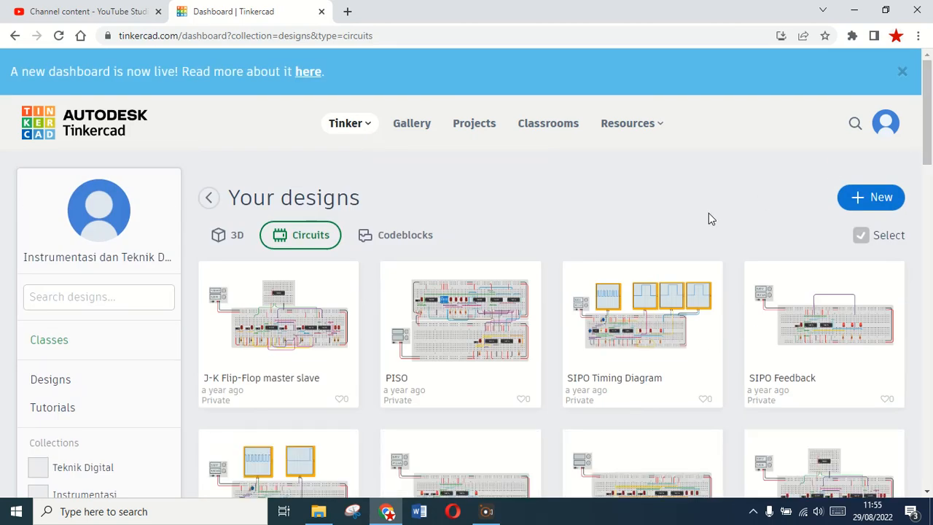
click(876, 196)
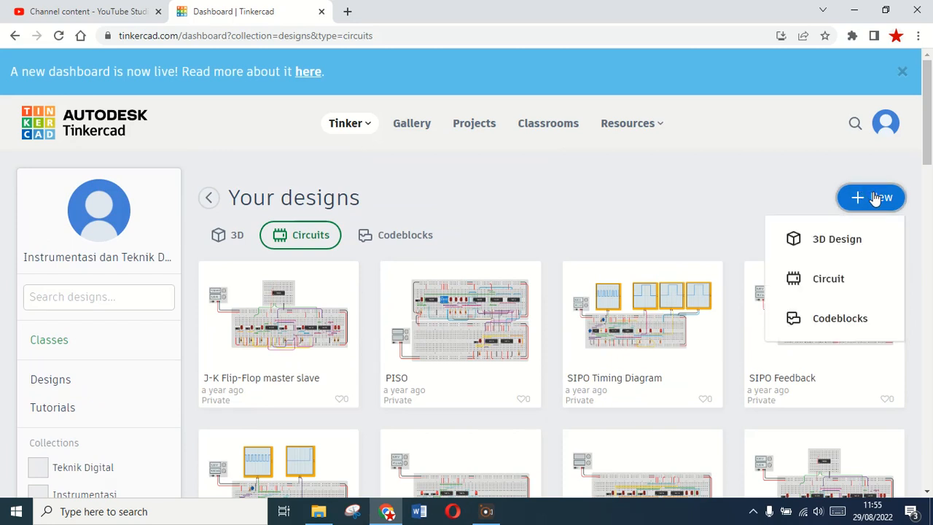
click(831, 278)
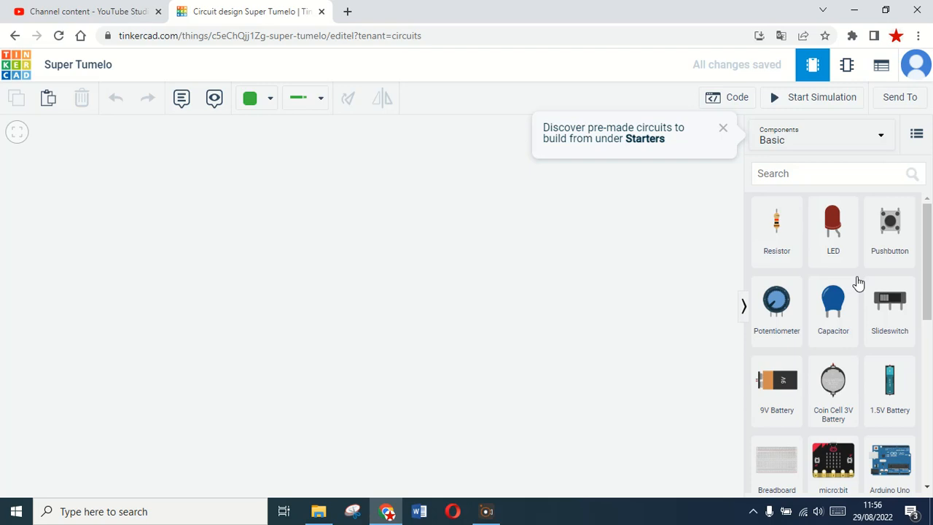
Rename the new circuit design as Teknik Digital.
click(99, 64)
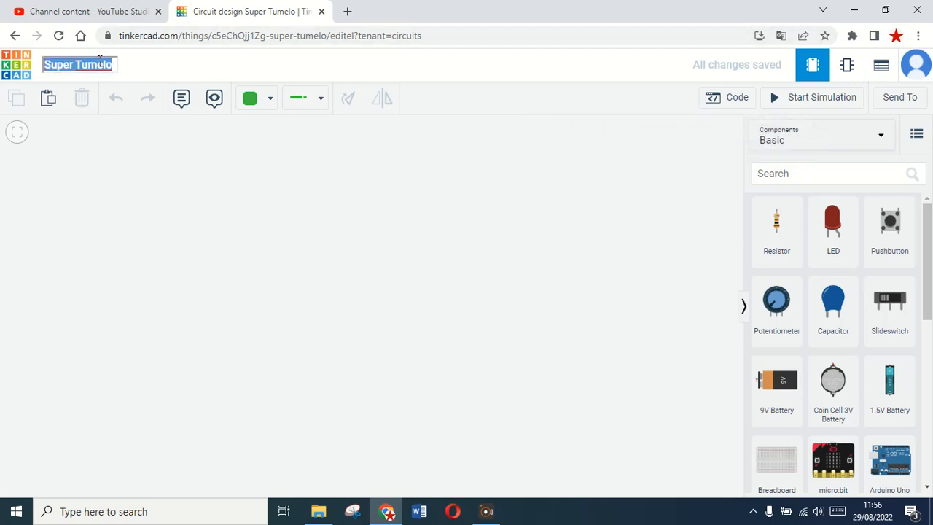
text(Teknik Dig)
key(BackSpace)
text(igital)
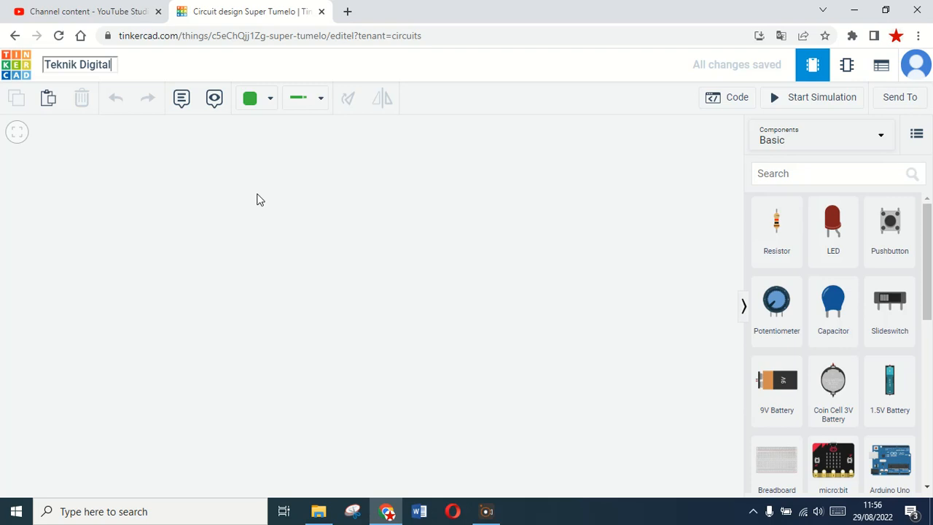
click(257, 195)
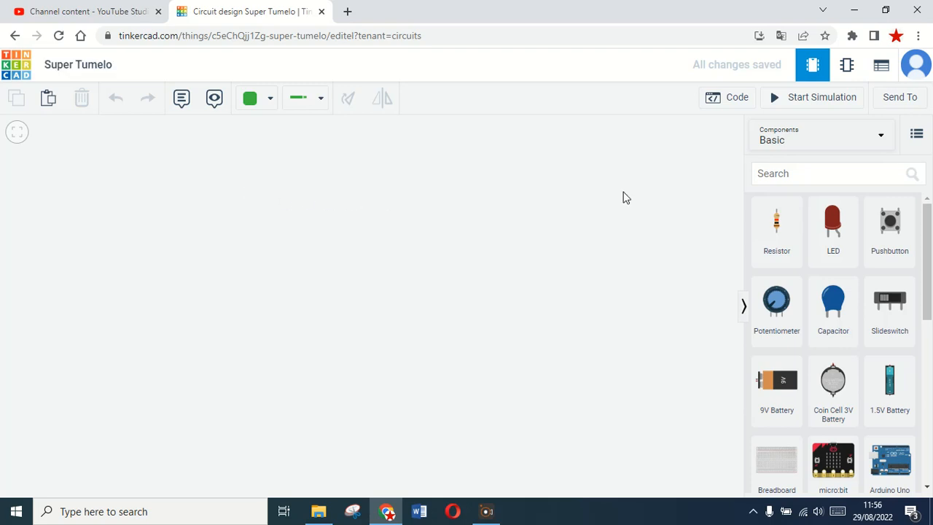
Search the components for "bread" and place a full-size Breadboard in the middle of the empty workspace.
click(829, 176)
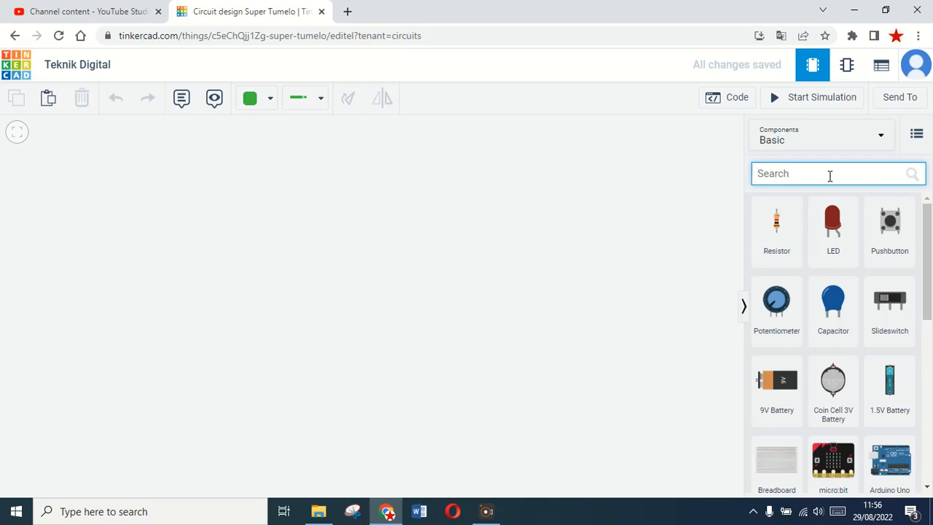
text(bread)
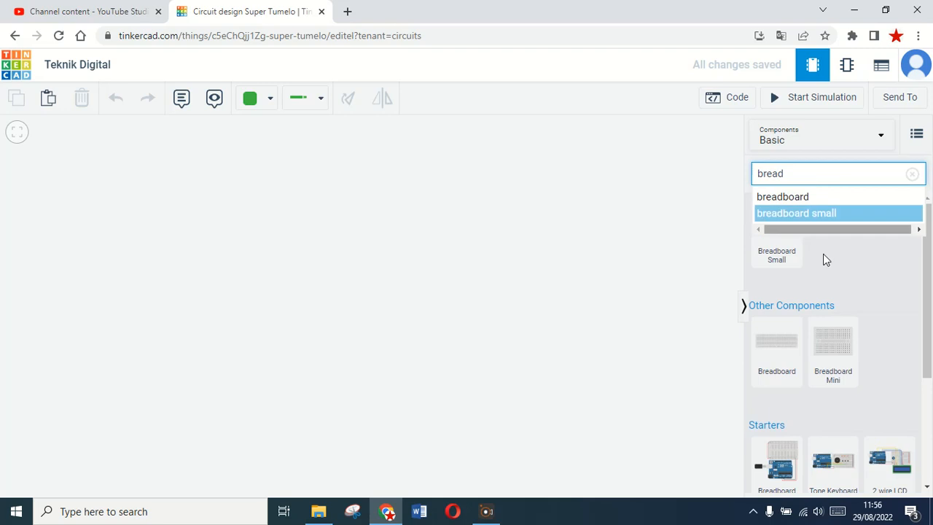
click(775, 351)
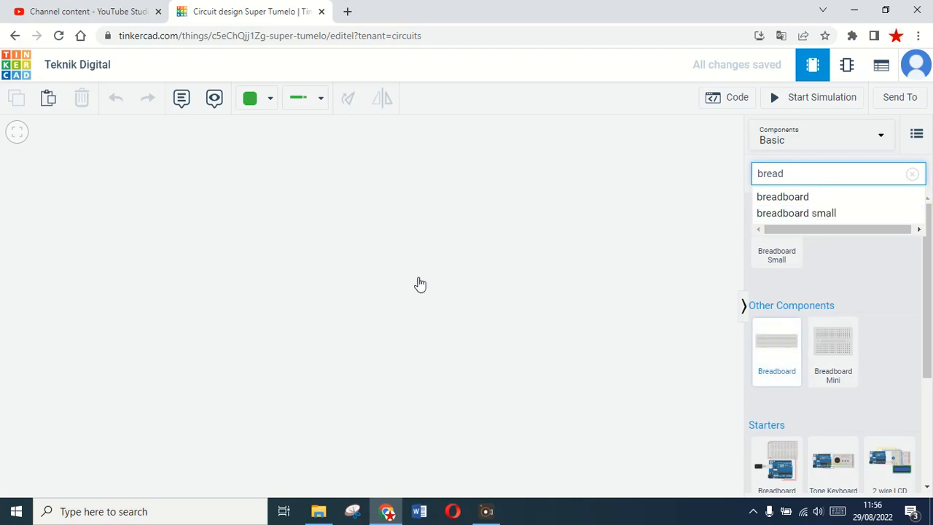
click(358, 266)
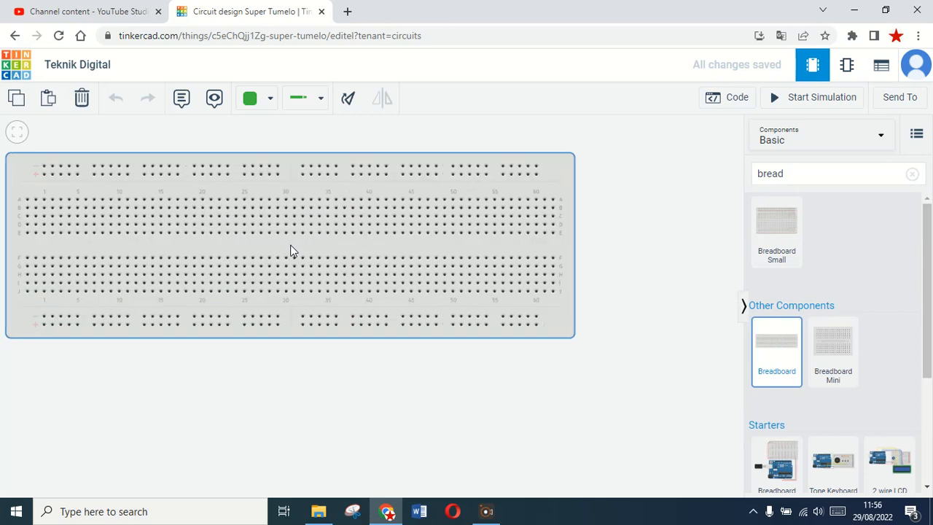
click(351, 285)
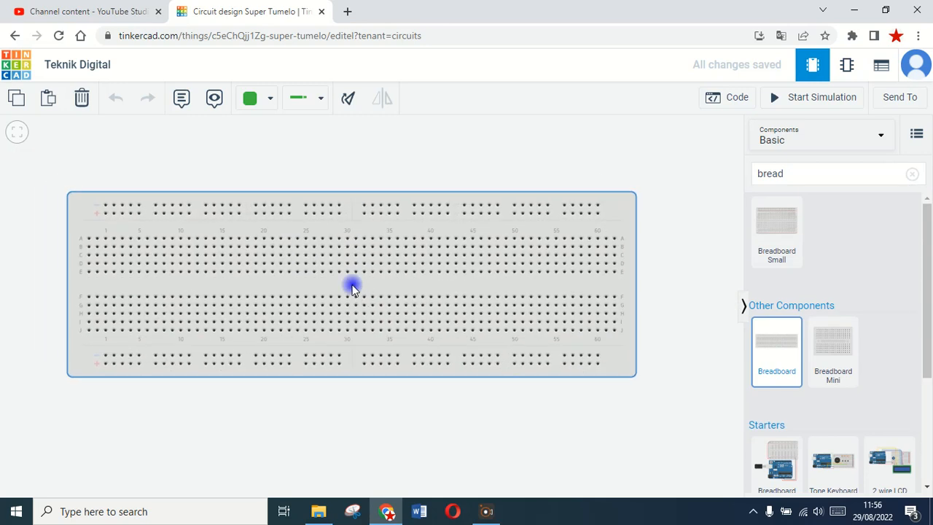
click(479, 171)
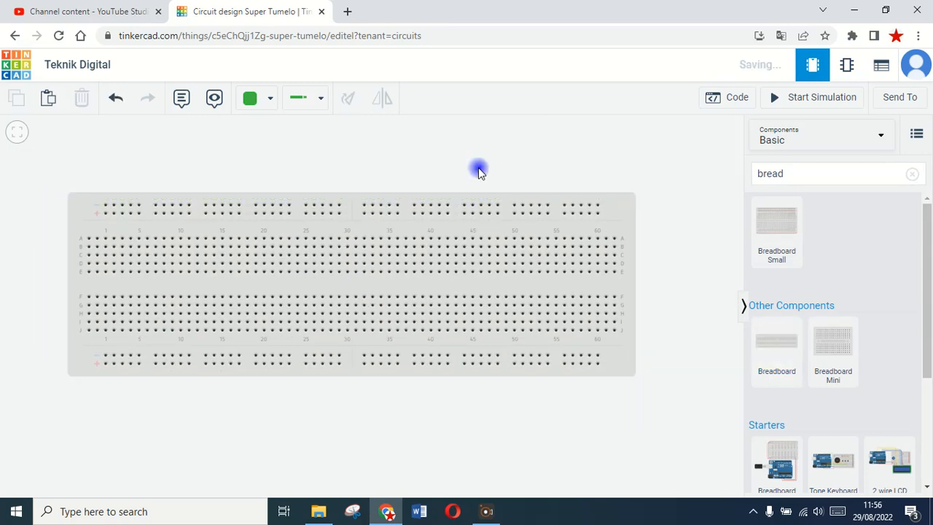
Place a 74HC11 Triple 3-Input AND gate at columns 7–13 and a 74HC08 Quad AND gate at columns 23–29 across the breadboard's centre gap.
click(910, 175)
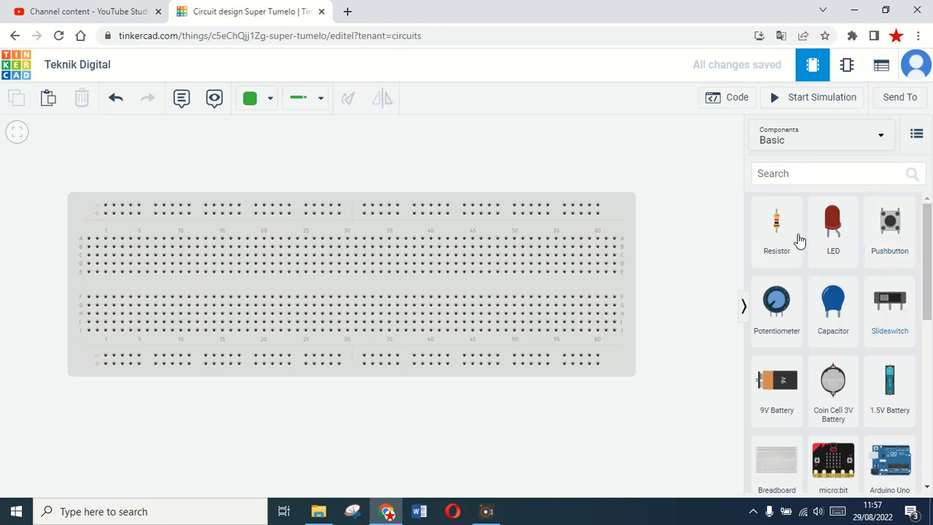
click(852, 173)
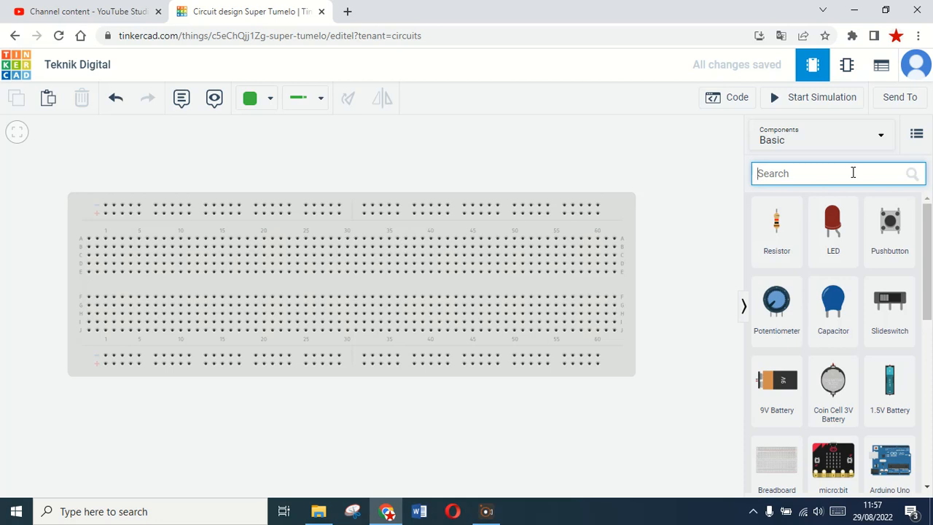
text(and)
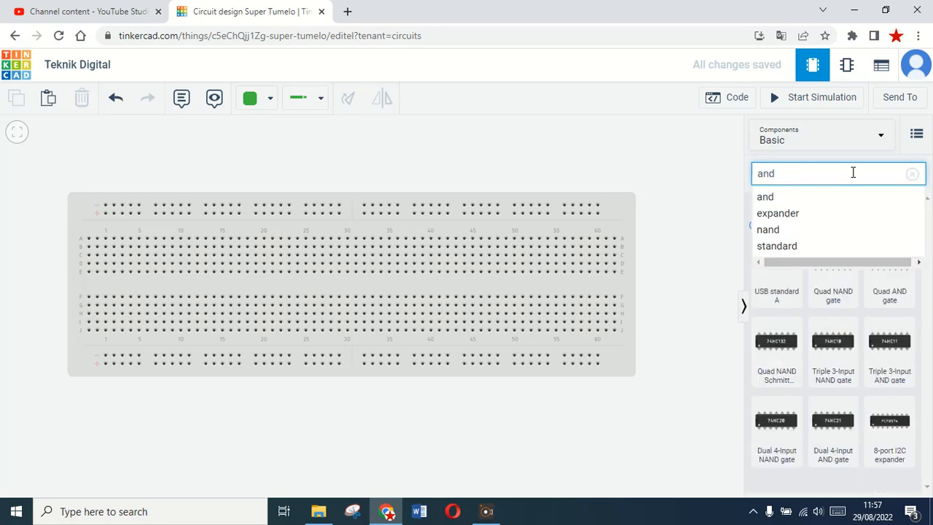
click(931, 275)
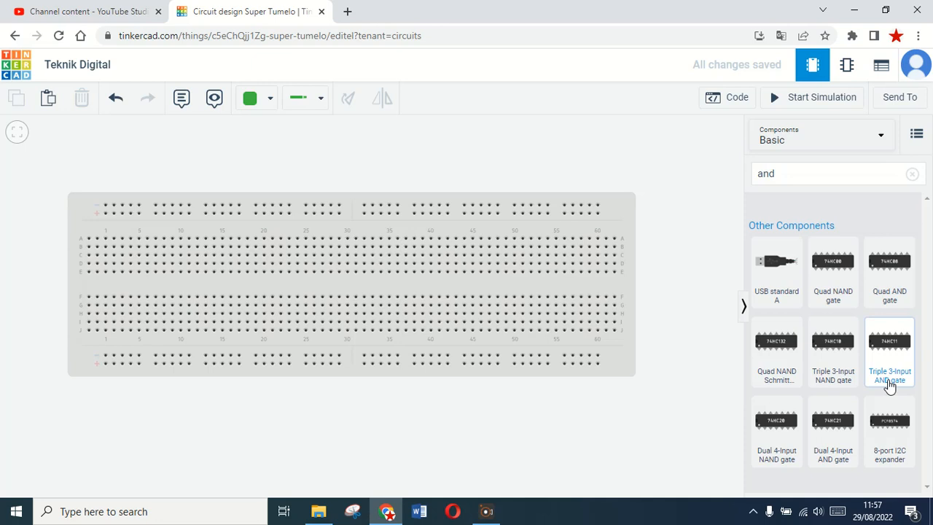
drag(889, 386, 179, 286)
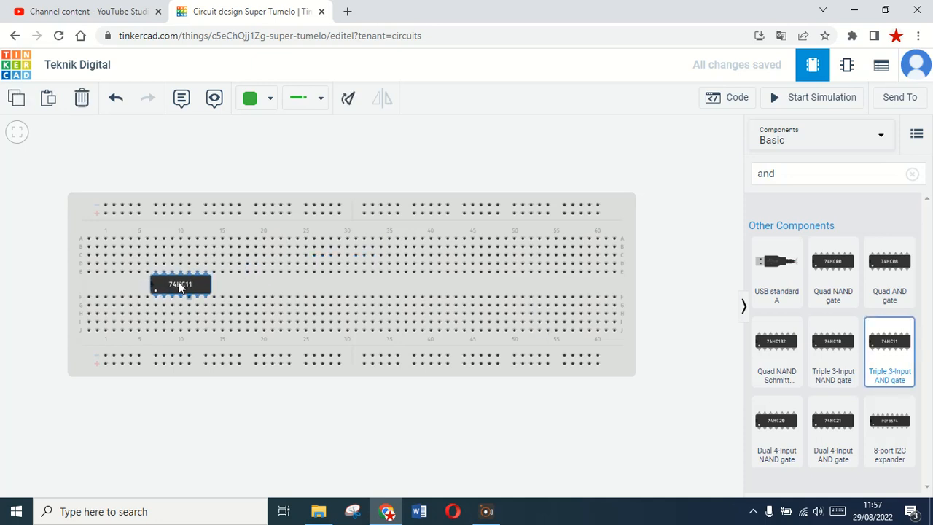
click(179, 391)
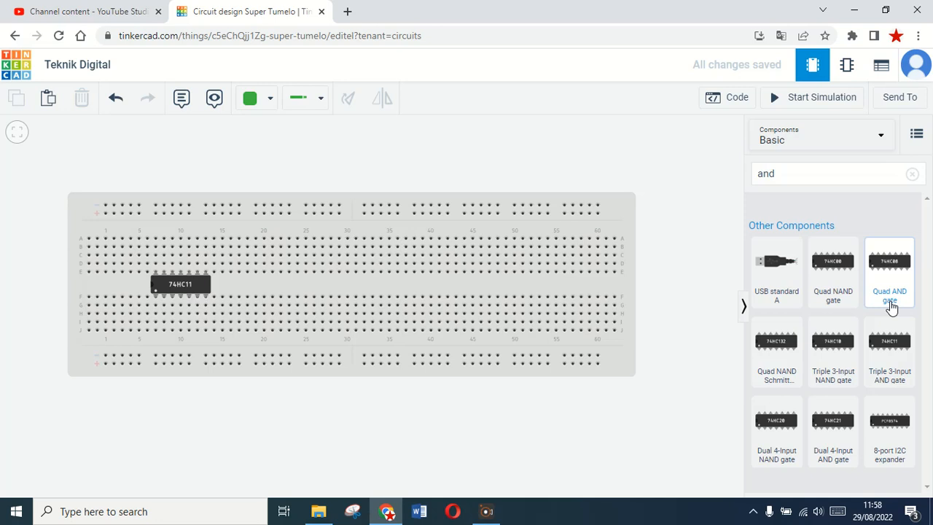
drag(890, 307, 317, 290)
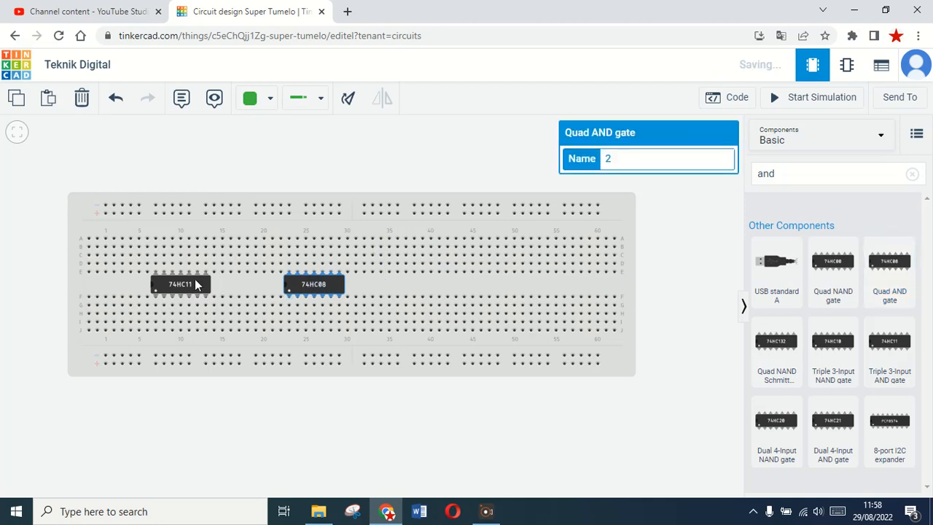
click(376, 163)
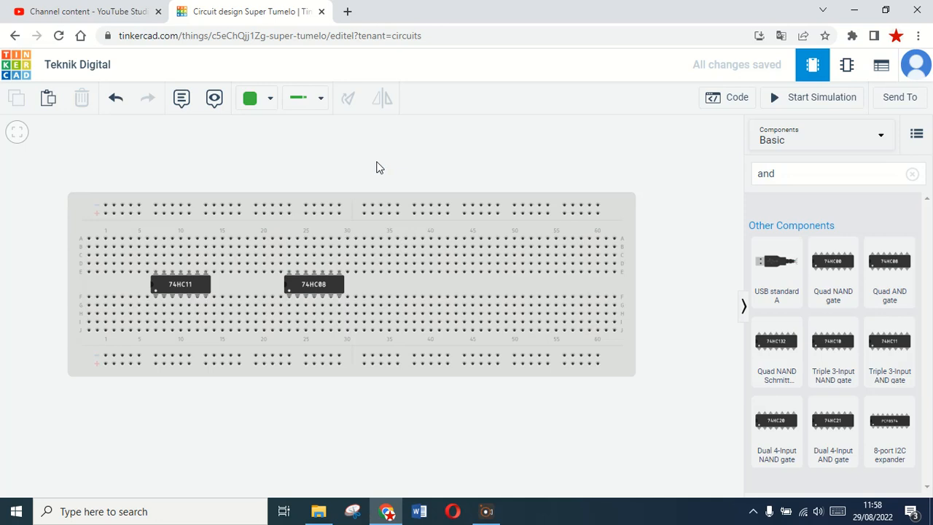
Search the web in a new browser tab for "74hc11 datasheet" and open the Ampere Electronics pin diagram among the image results.
click(348, 11)
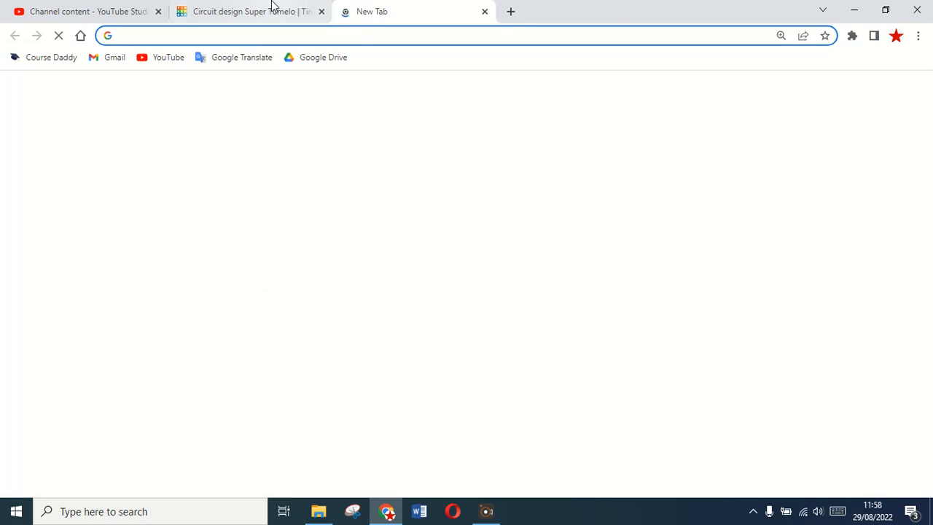
click(270, 7)
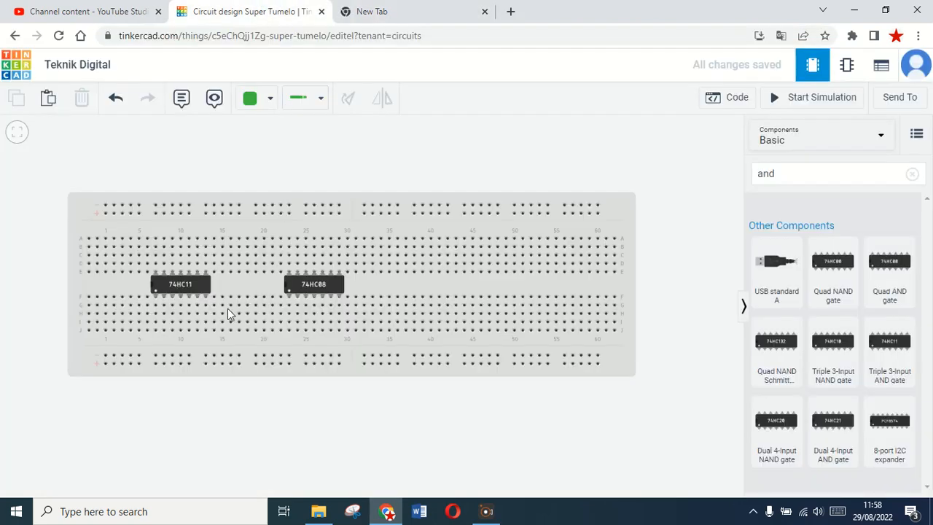
click(455, 7)
text(7)
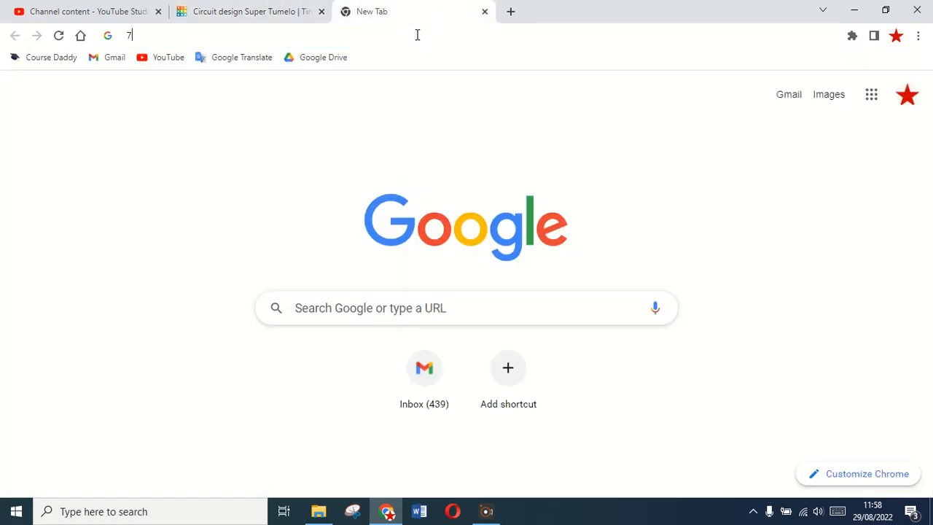
text(4hc11)
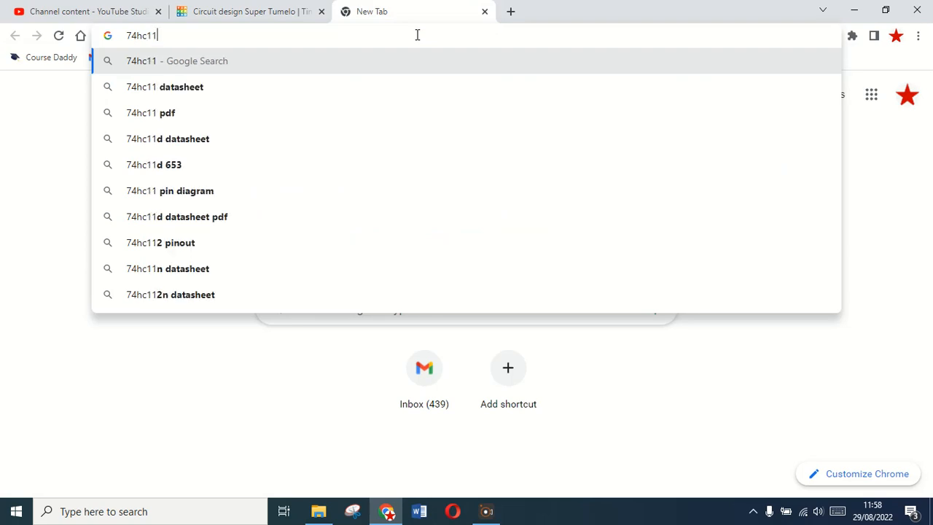
text( d)
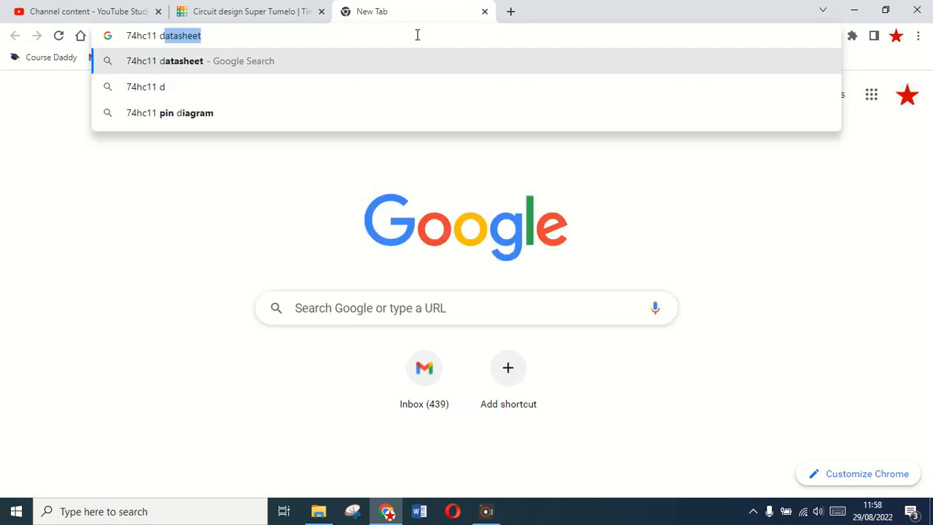
key(Return)
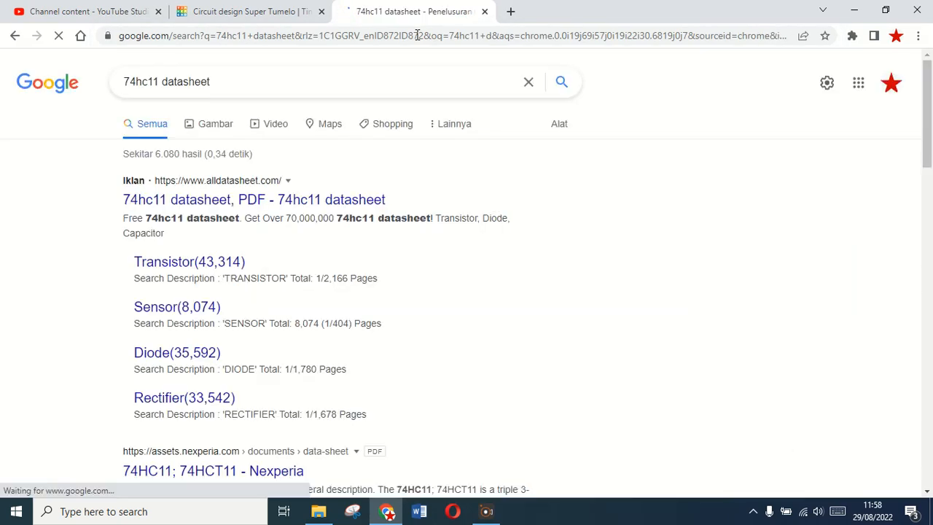
click(217, 124)
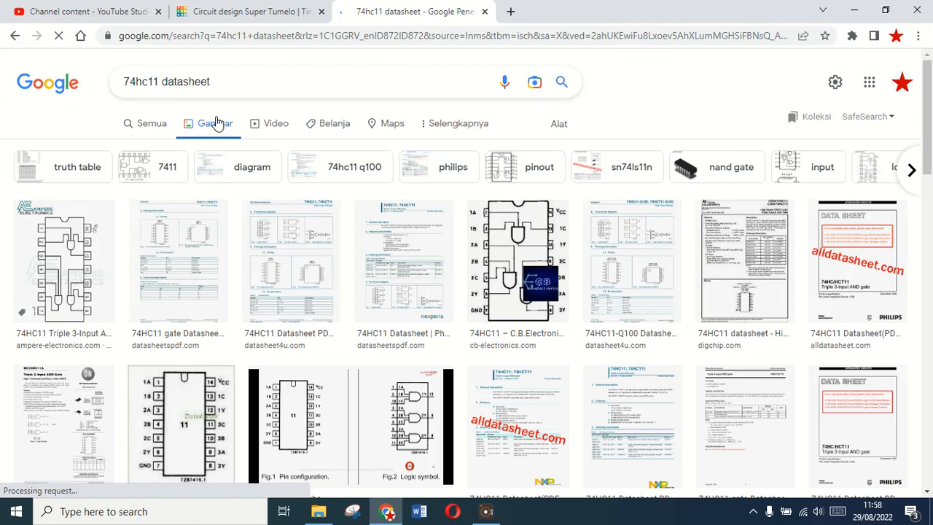
click(80, 239)
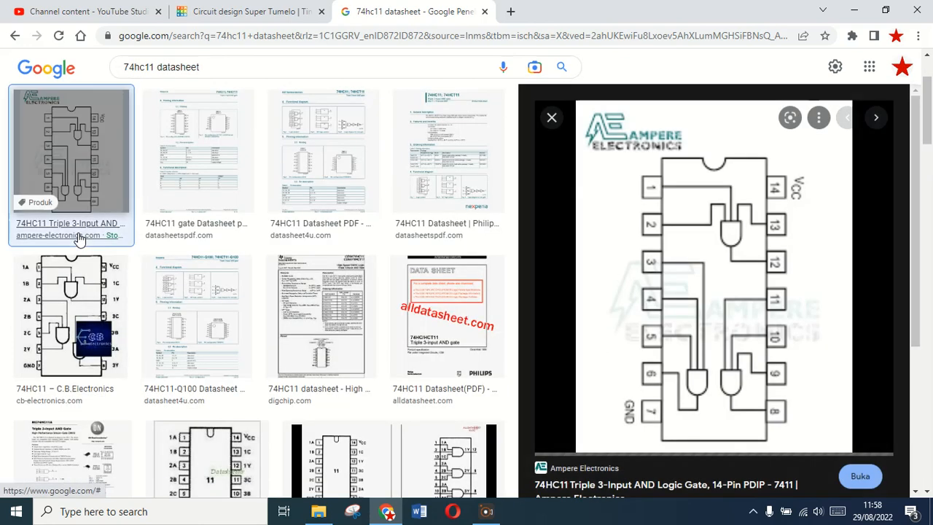
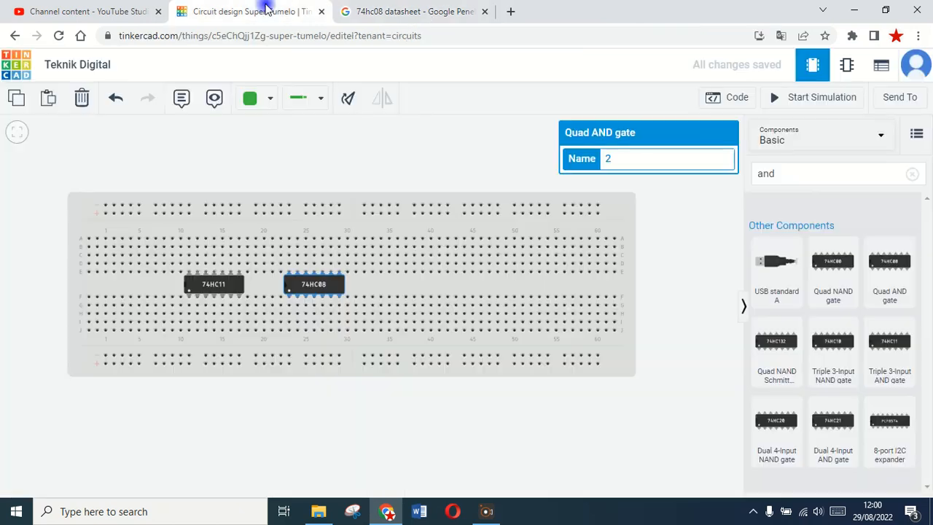
Return to the Tinkercad circuit, search the components for "power s" and place a Power Supply above the breadboard's upper-left corner.
click(267, 10)
click(848, 167)
key(BackSpace)
key(BackSpace)
key(BackSpace)
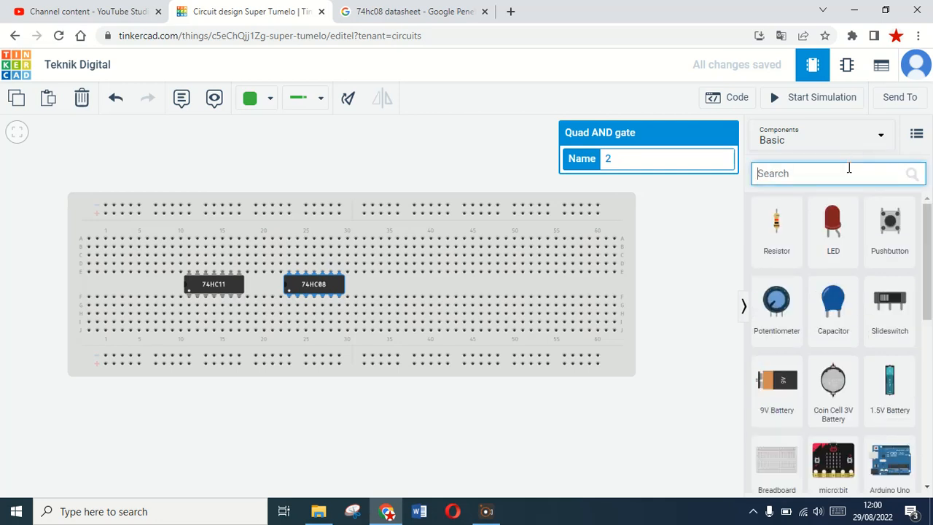
text(powe)
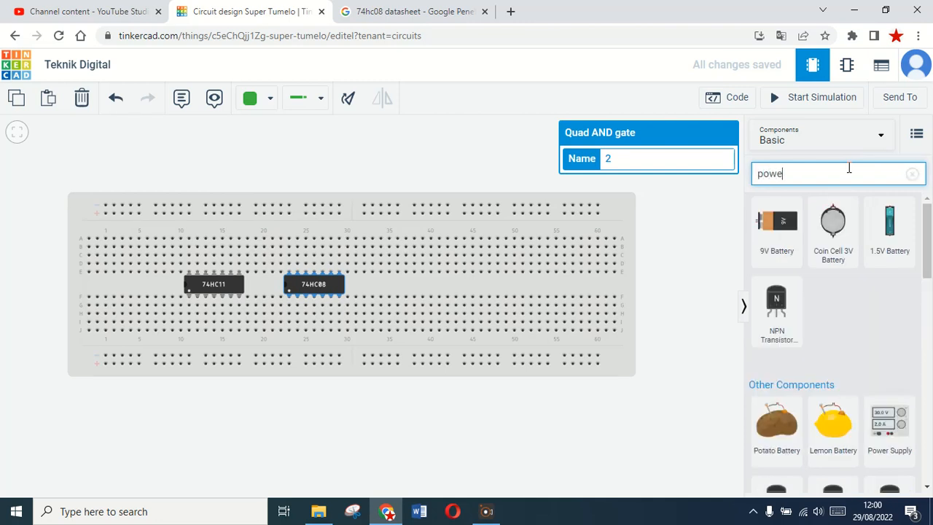
text(r s)
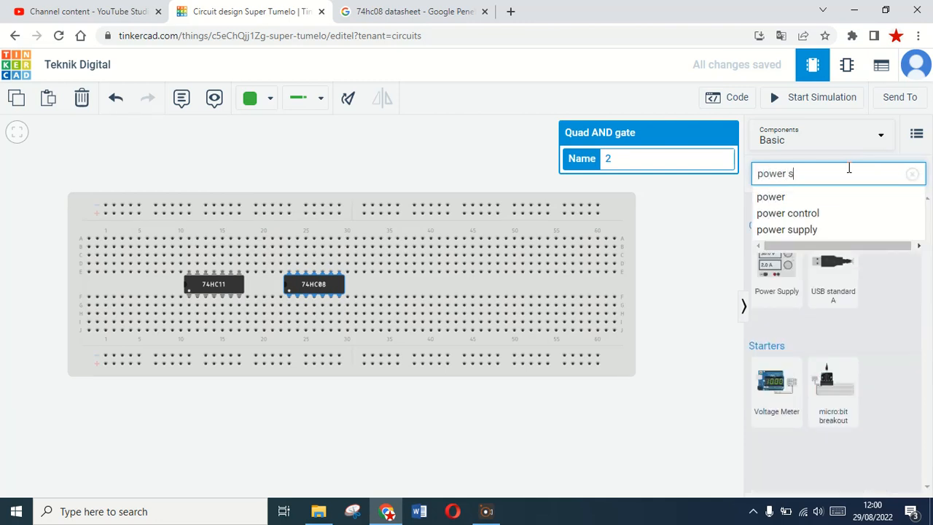
click(845, 280)
drag(776, 264, 41, 172)
click(112, 177)
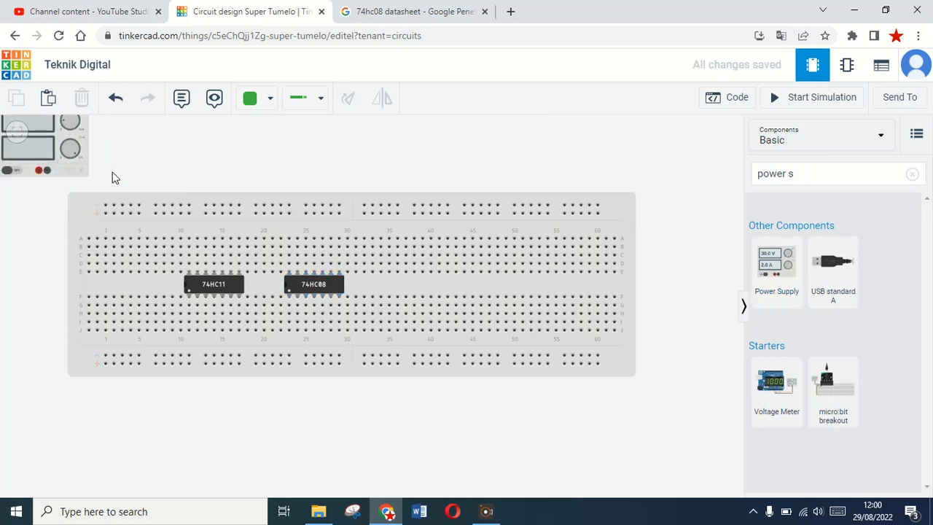
drag(594, 473, 588, 444)
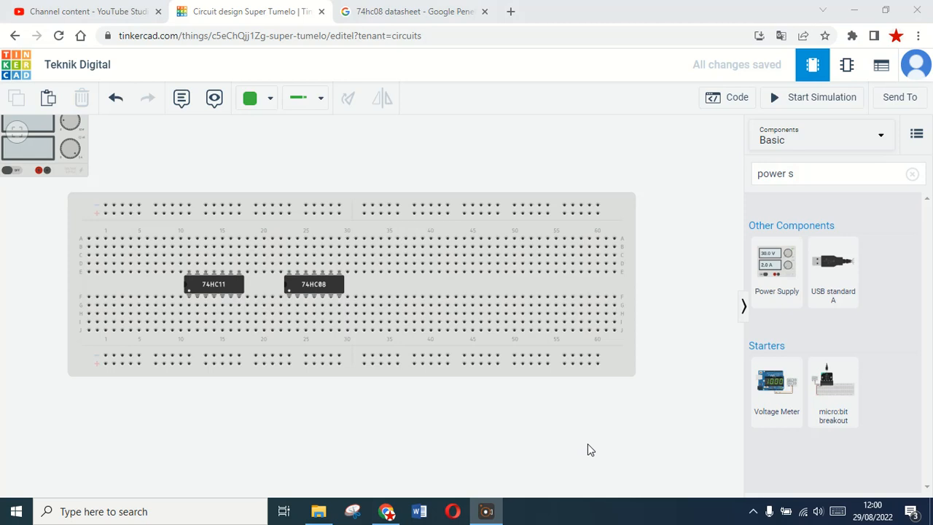
Wire the power supply's positive terminal to the first hole of the breadboard's upper positive rail and colour the wire red.
click(41, 170)
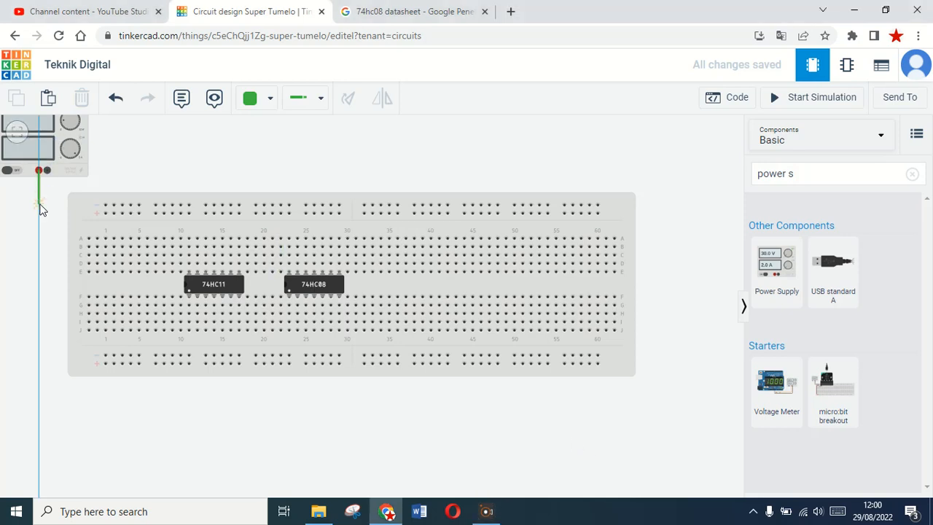
click(40, 212)
click(107, 214)
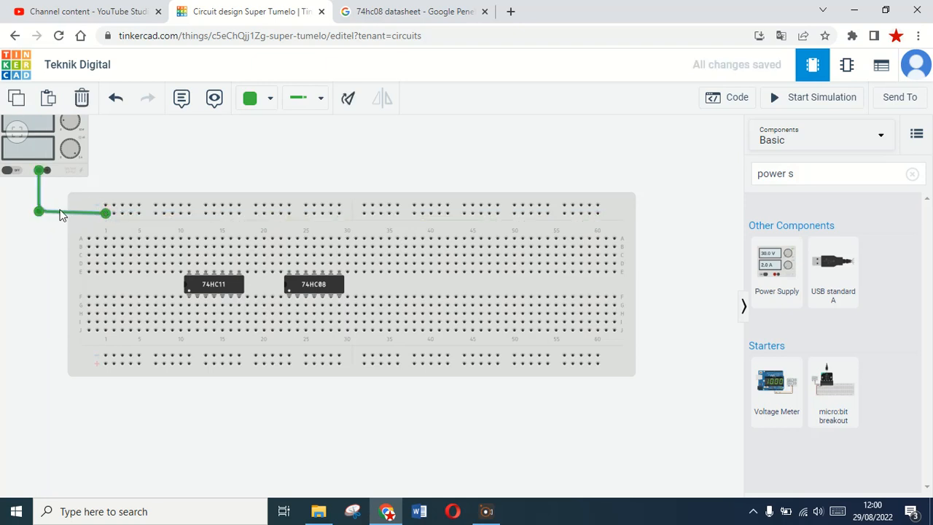
drag(39, 211, 39, 212)
click(270, 104)
click(283, 168)
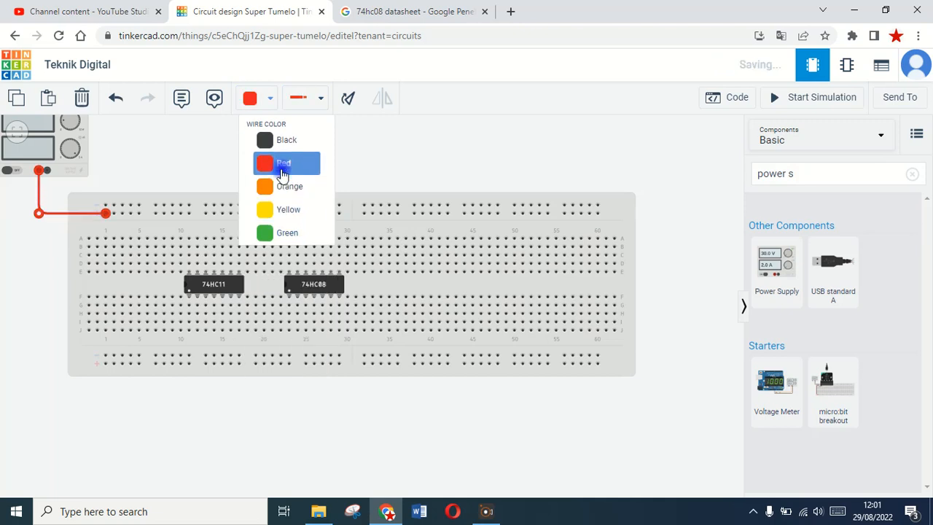
Wire the power supply's negative terminal to the first hole of the breadboard's lower negative rail with one right-angle bend.
click(47, 171)
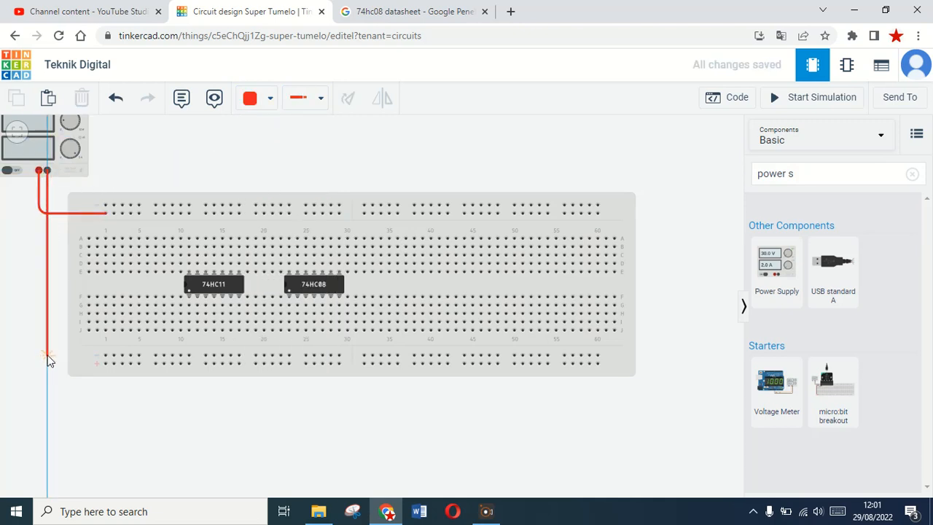
click(46, 355)
click(106, 358)
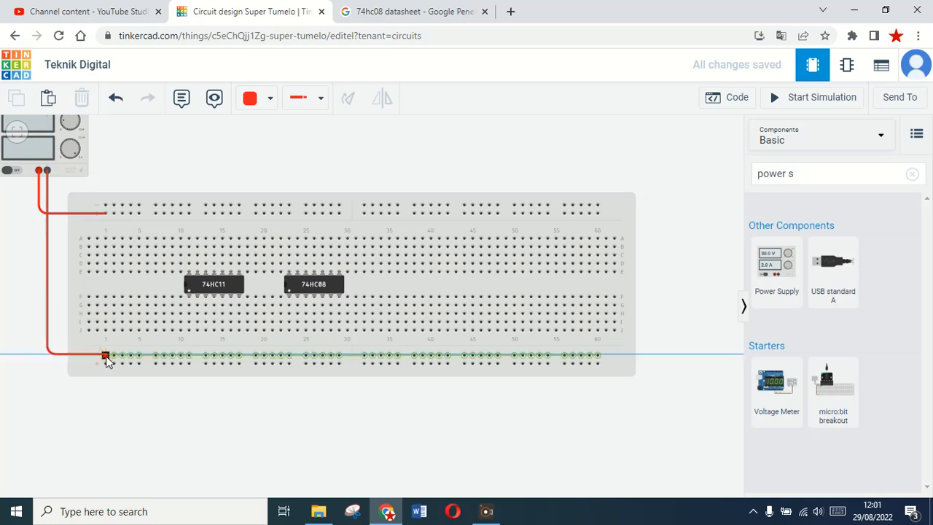
click(106, 357)
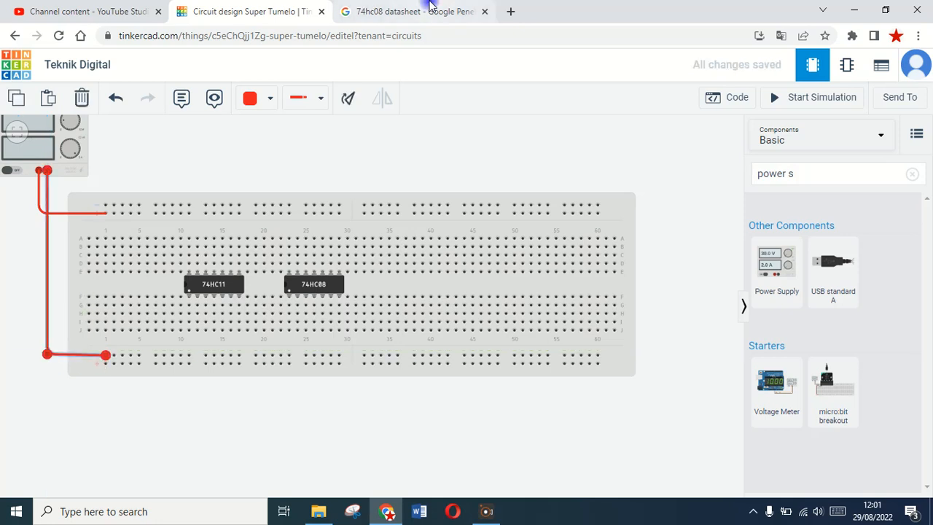
Check the 74HC08 pin diagram in the datasheet image results for its VCC and GND pins, and return to the circuit.
click(412, 11)
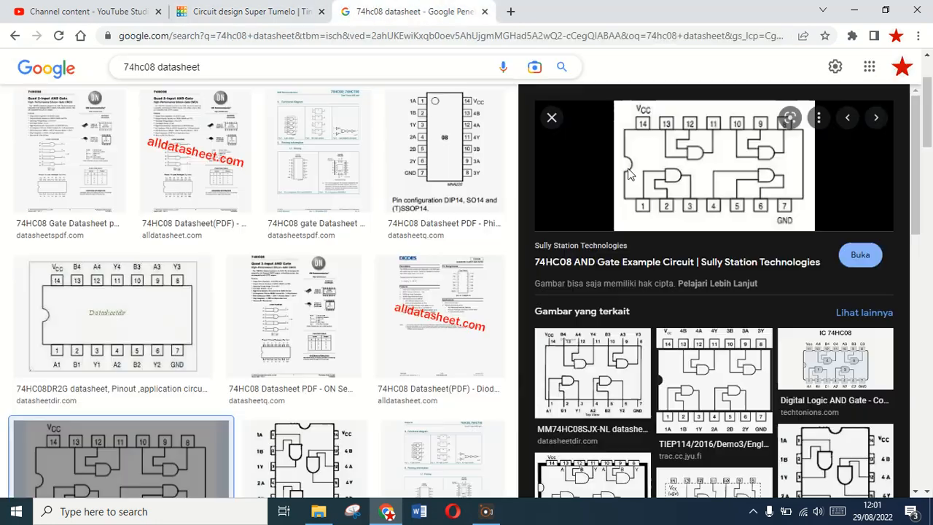
click(18, 11)
click(224, 8)
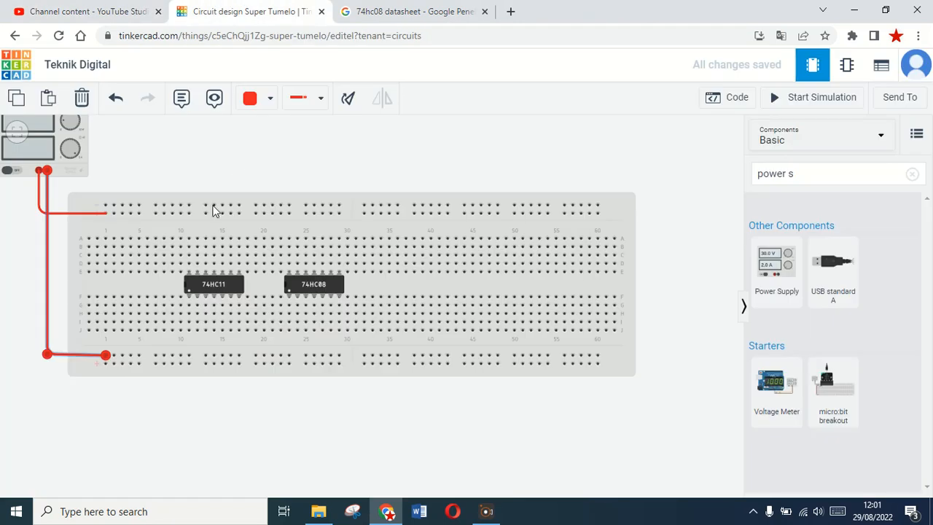
Colour the wire from the power supply's negative terminal black.
click(261, 103)
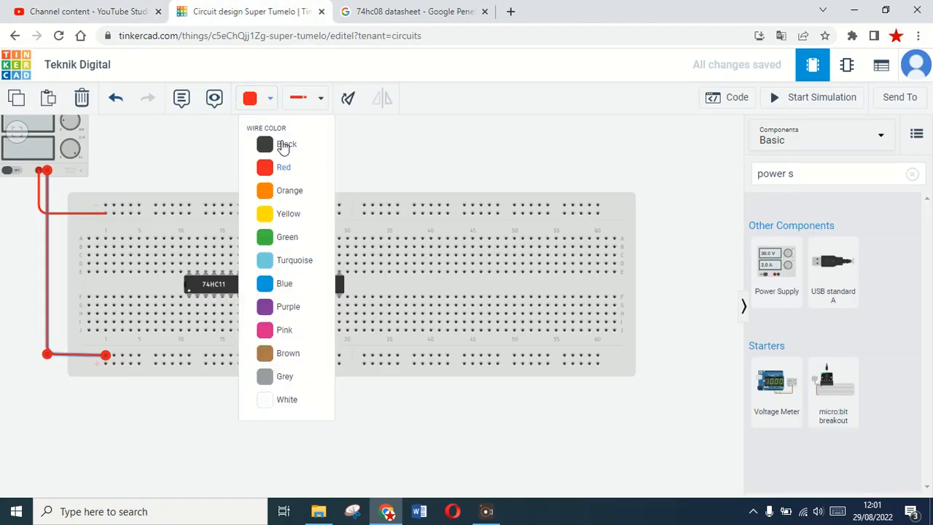
click(283, 140)
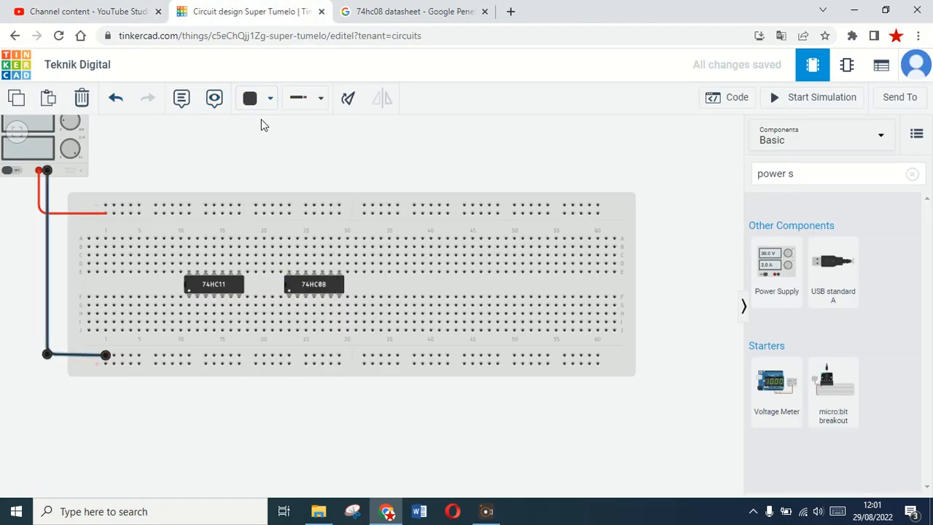
click(261, 168)
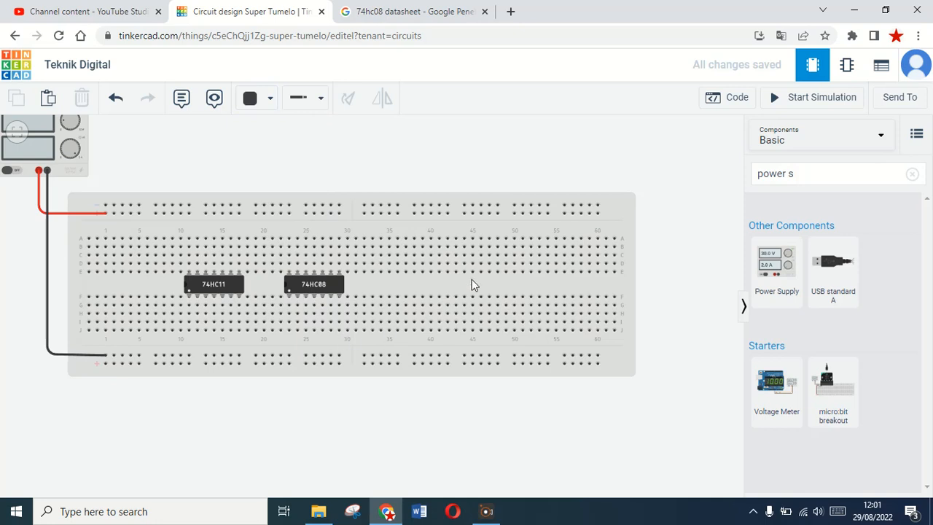
Wire the 74HC08's GND column 29 to the lower negative rail in black and its VCC column 23 to the upper positive rail in red.
click(339, 332)
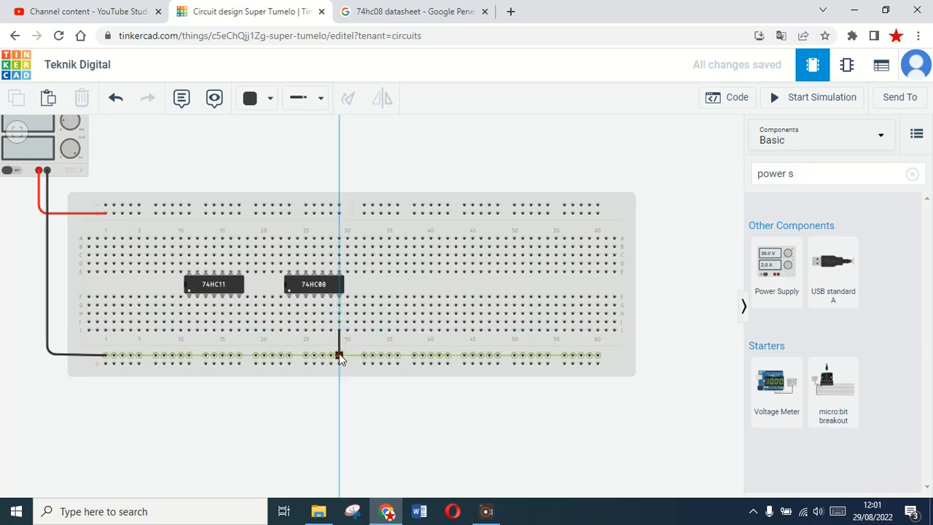
click(339, 356)
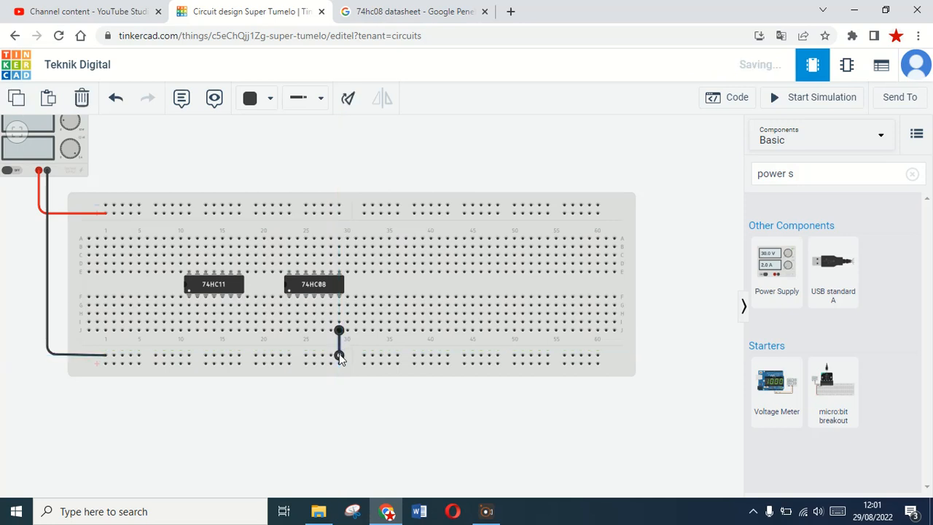
click(289, 240)
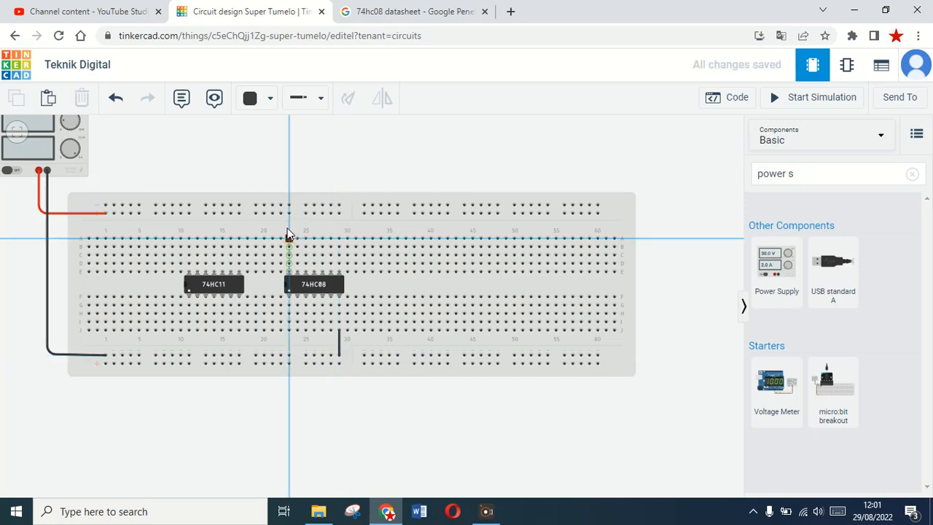
click(289, 214)
click(255, 100)
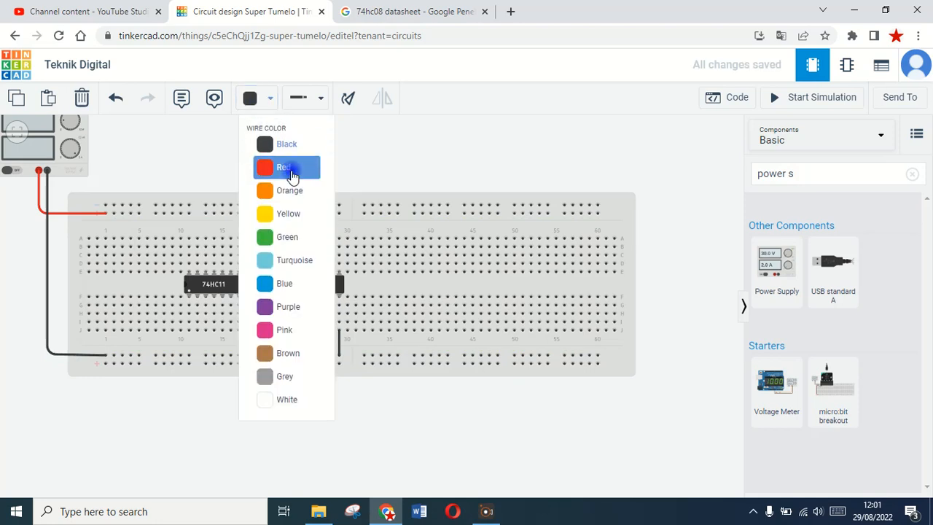
click(286, 168)
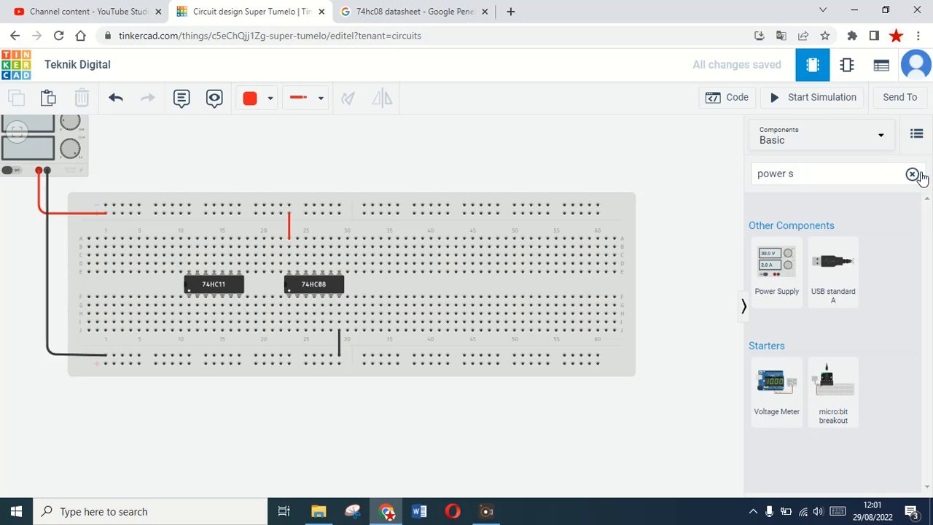
Clear the component search and delete the 74HC11 gate from the breadboard.
click(913, 175)
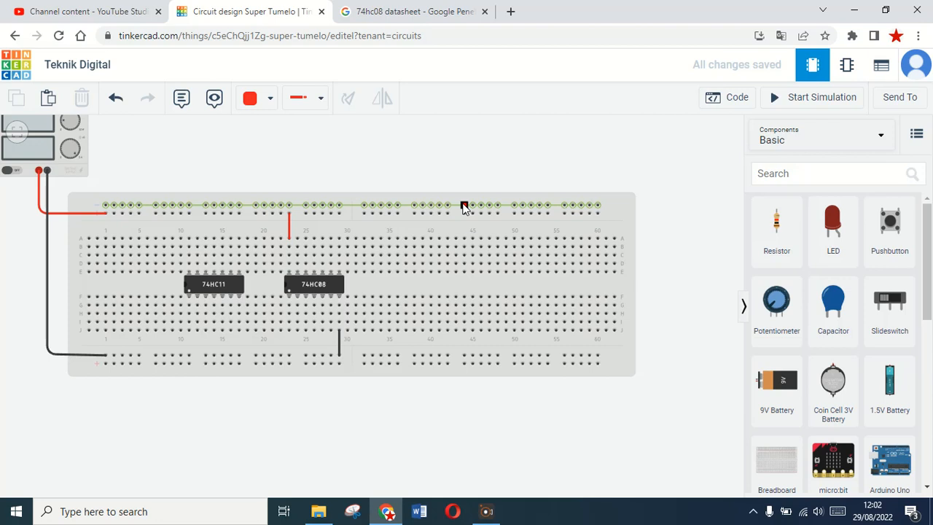
click(224, 287)
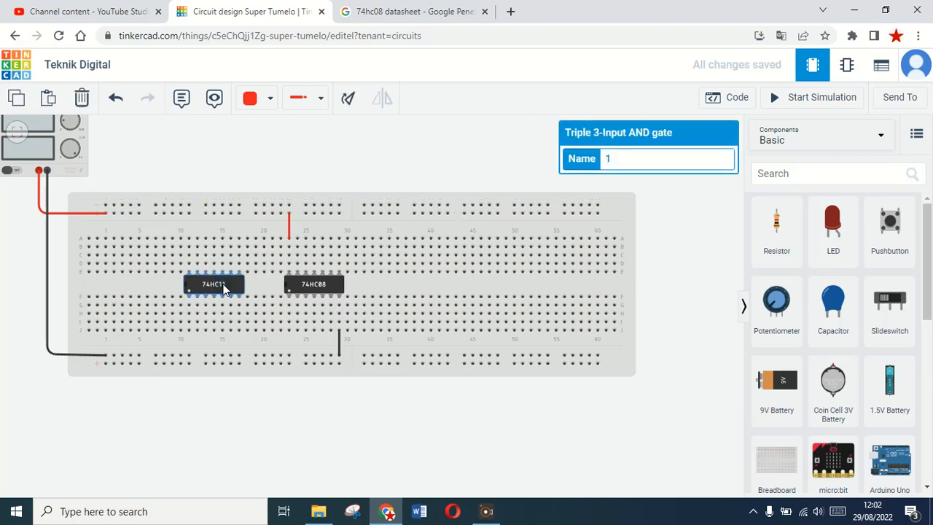
key(Delete)
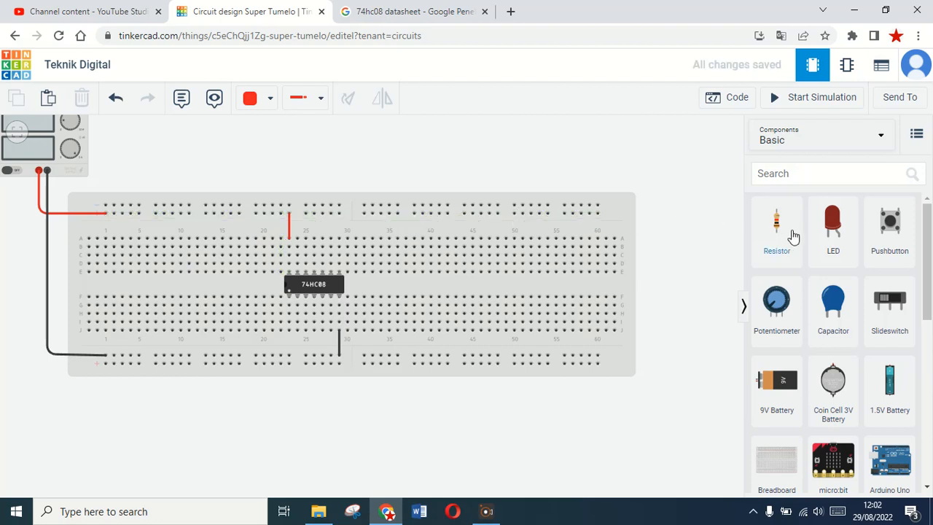
Place an LED on the breadboard with its anode in row F, column 3.
drag(832, 233, 128, 315)
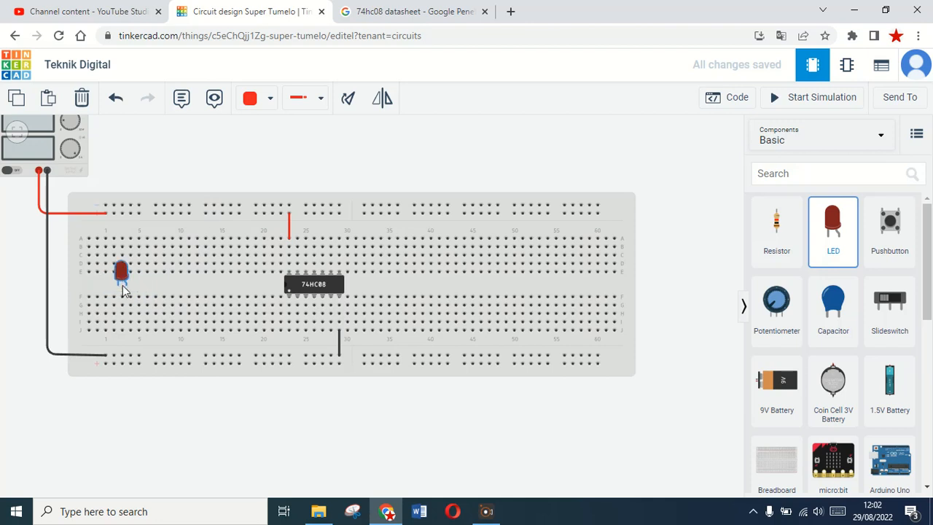
click(122, 301)
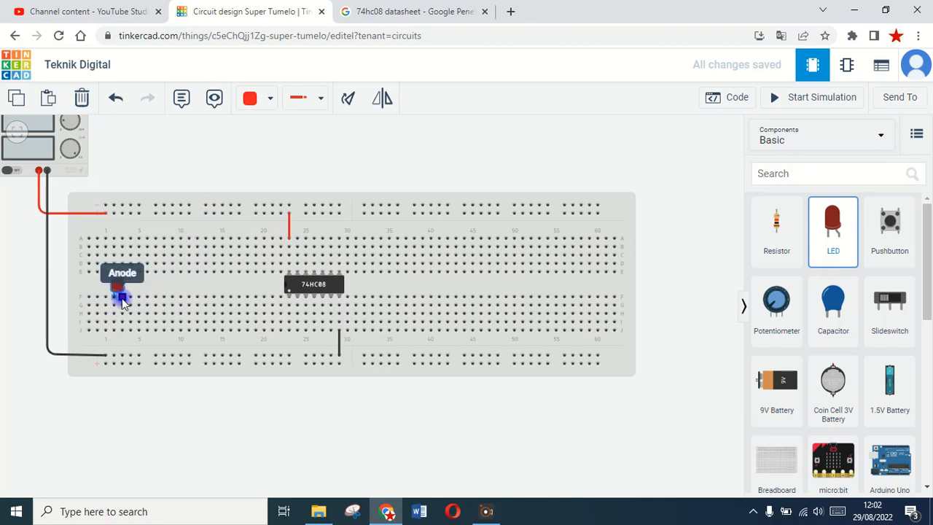
Place two more LEDs on the breadboard with their anodes in row F, columns 8 and 14.
drag(836, 231, 164, 297)
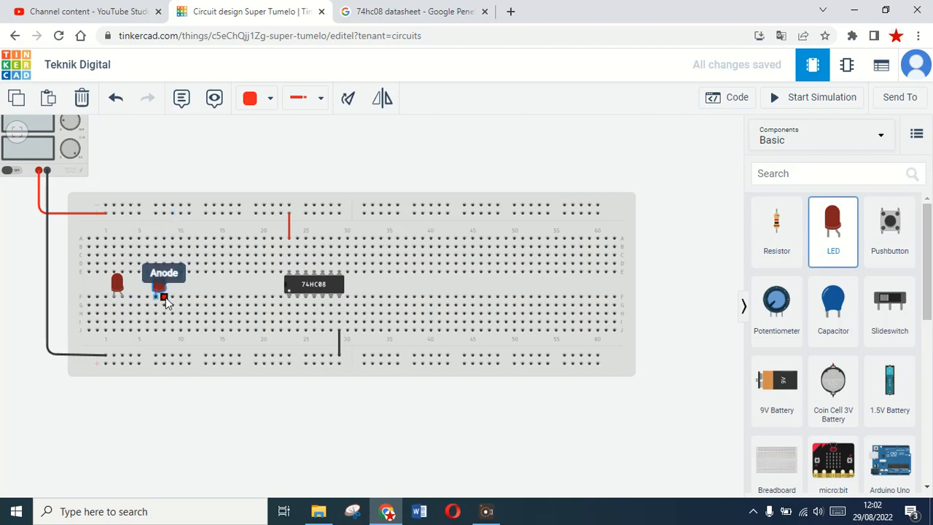
drag(837, 240, 213, 297)
click(392, 152)
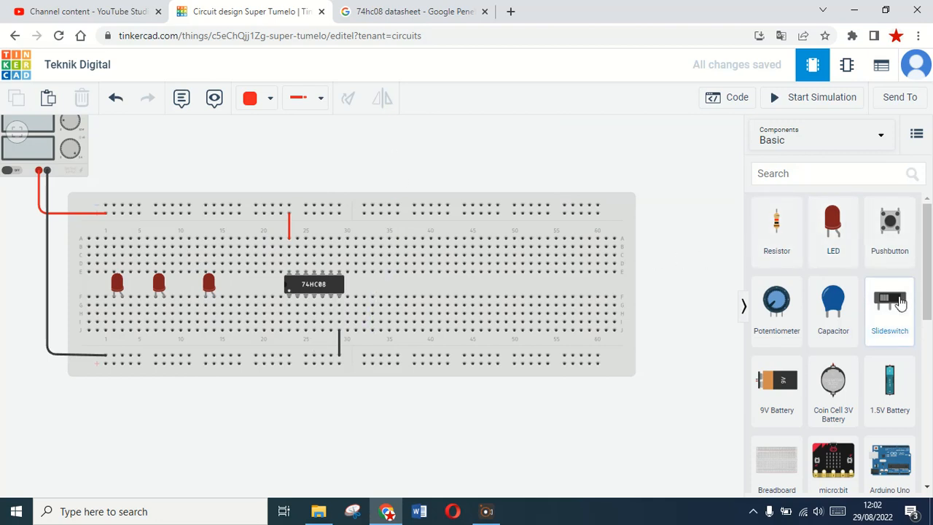
Place two slideswitches in row I of the breadboard, with their common pins in columns 16 and 10.
drag(895, 303, 227, 324)
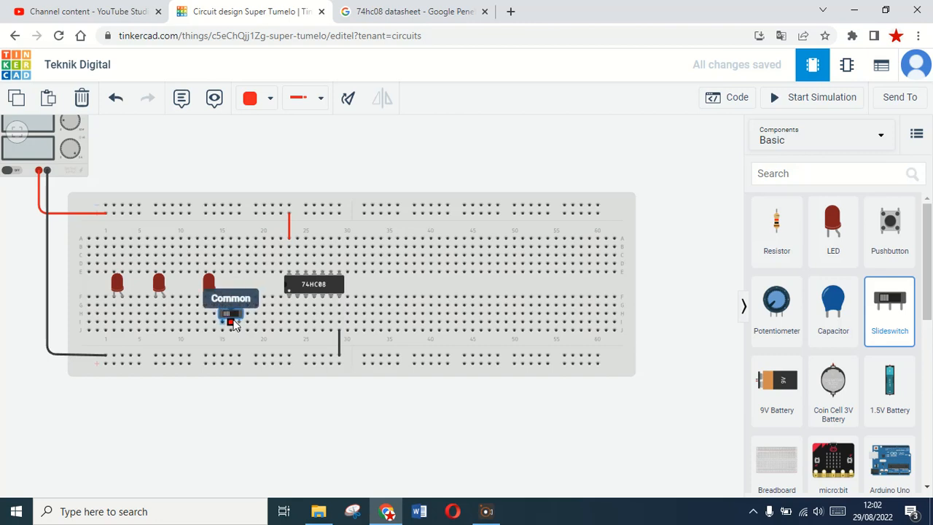
click(235, 325)
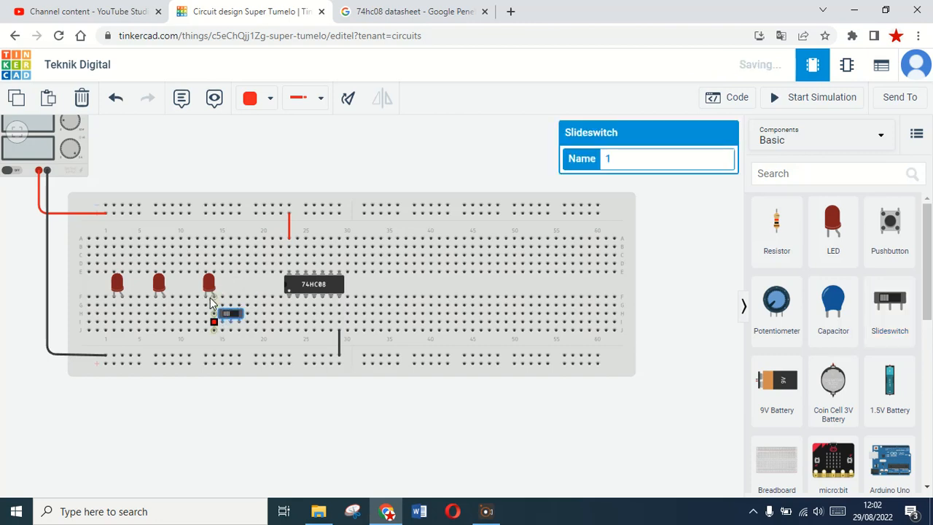
click(891, 310)
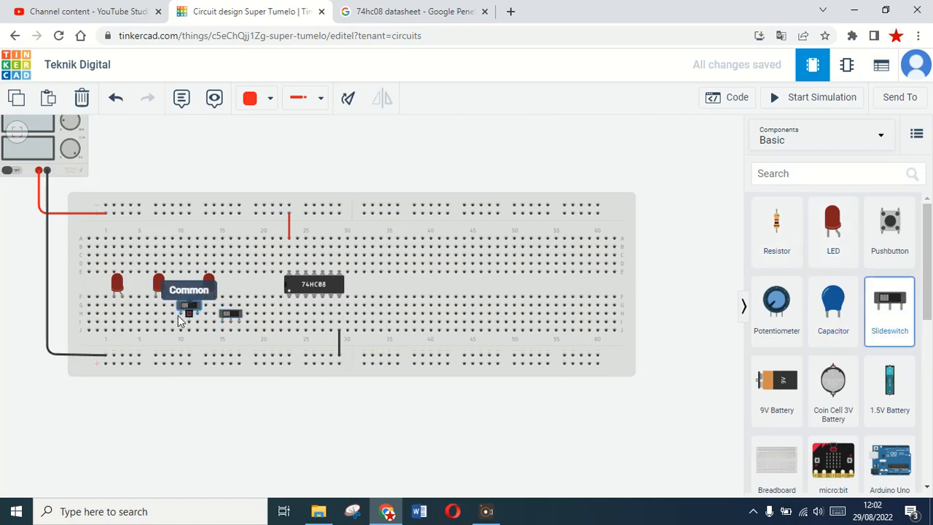
click(173, 321)
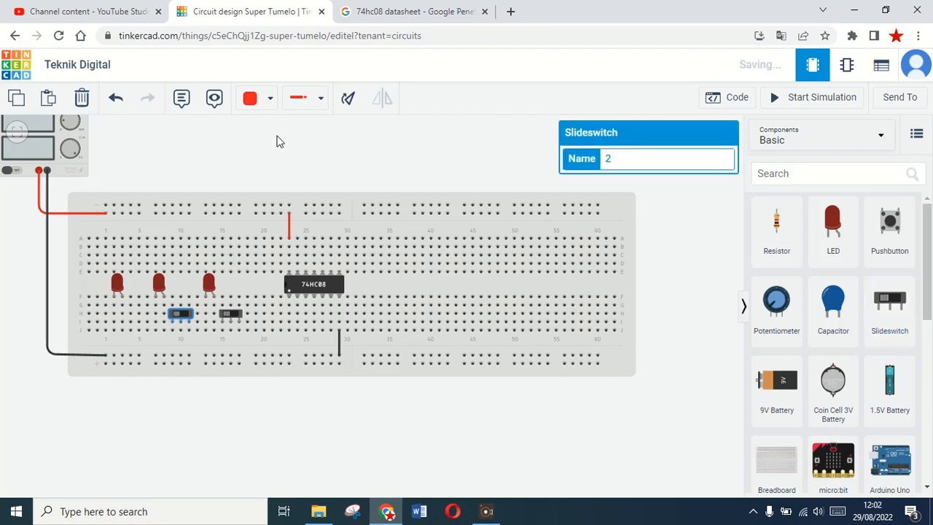
click(270, 168)
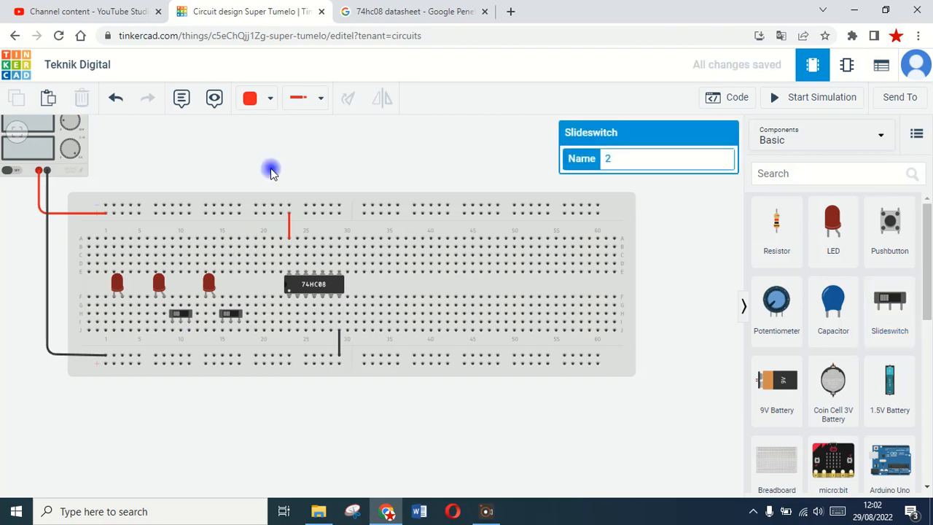
Wire the slideswitch end pins in columns 17 and 11 to the lower negative rail in black.
click(239, 330)
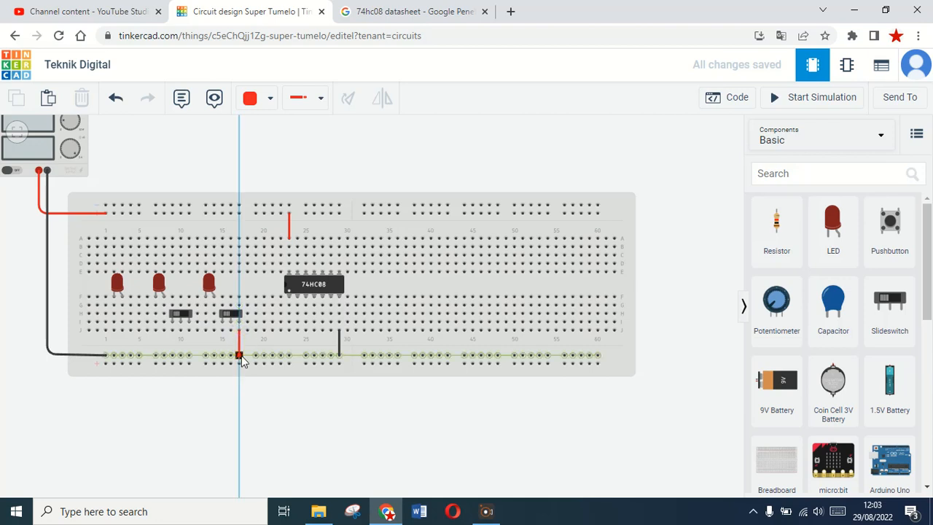
click(239, 355)
click(269, 97)
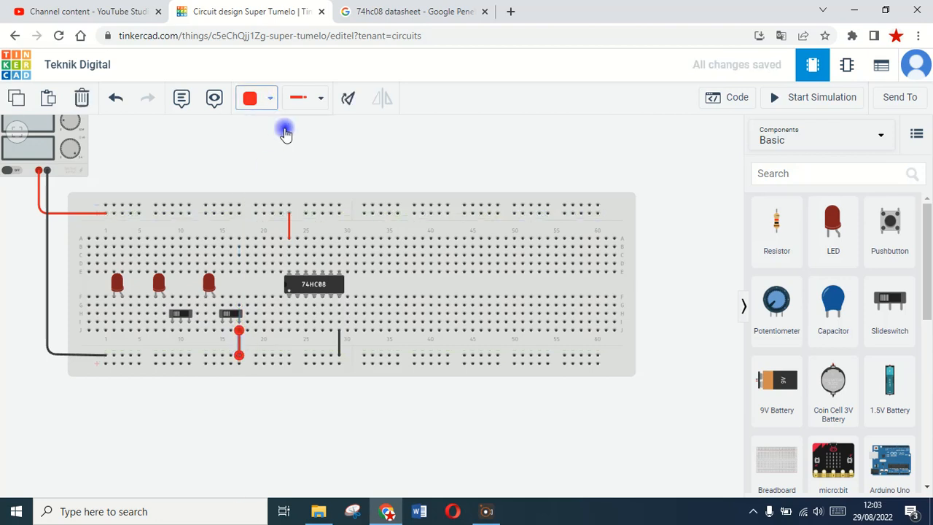
click(292, 144)
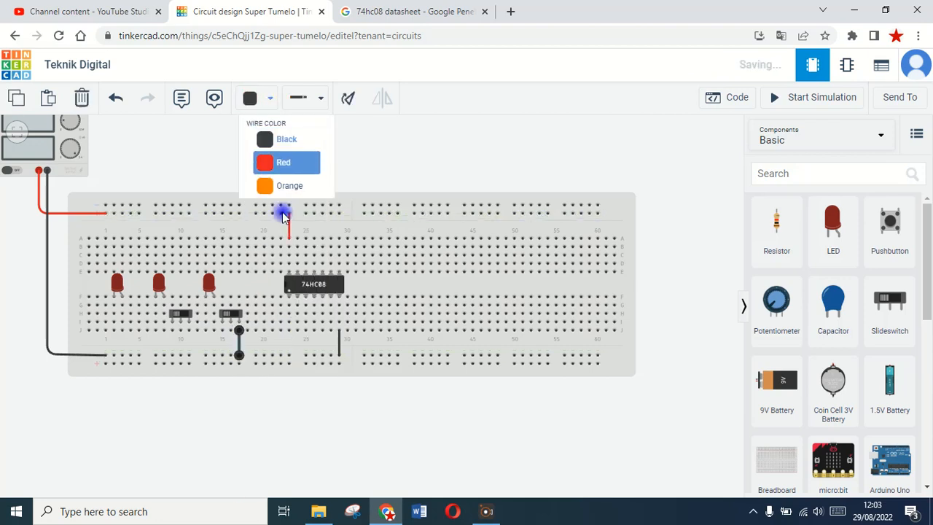
click(188, 330)
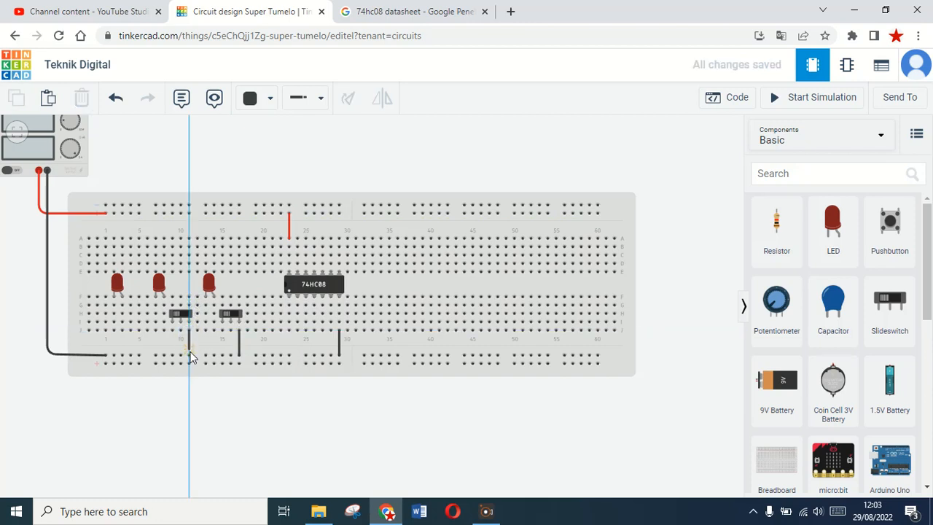
click(189, 354)
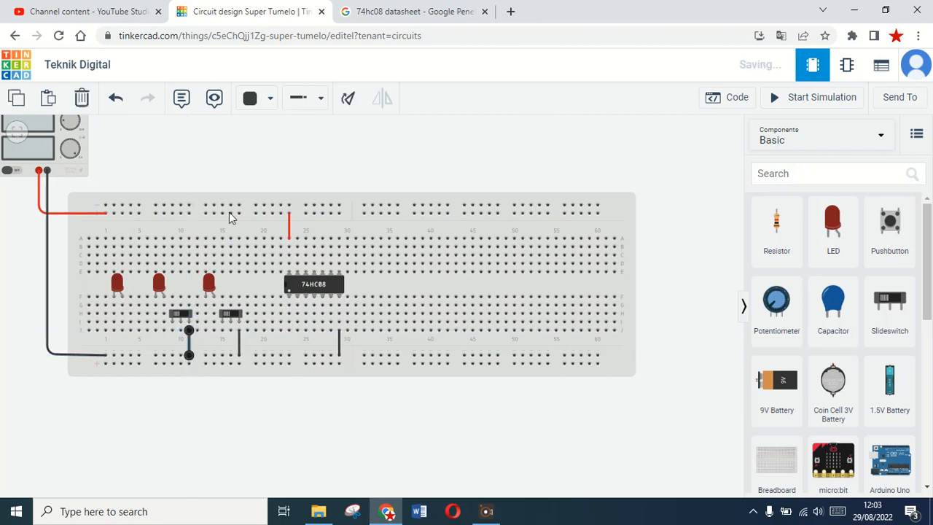
click(222, 175)
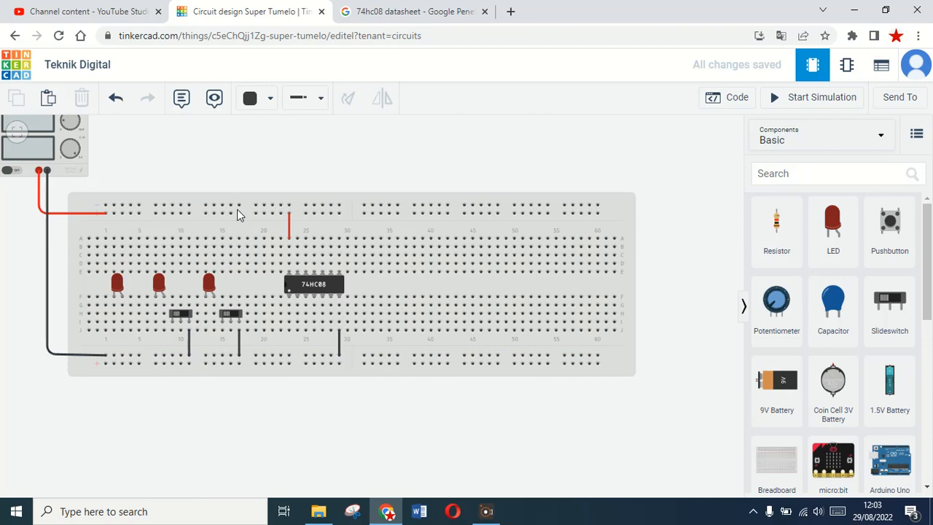
Connect the upper positive rail to the lower positive rail with a red wire routed around the 74HC08 near column 30.
click(339, 213)
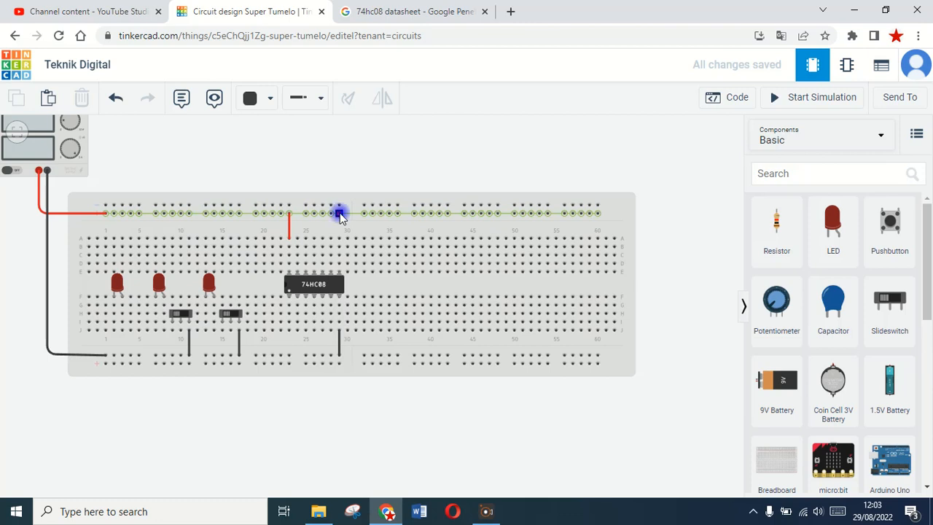
click(355, 213)
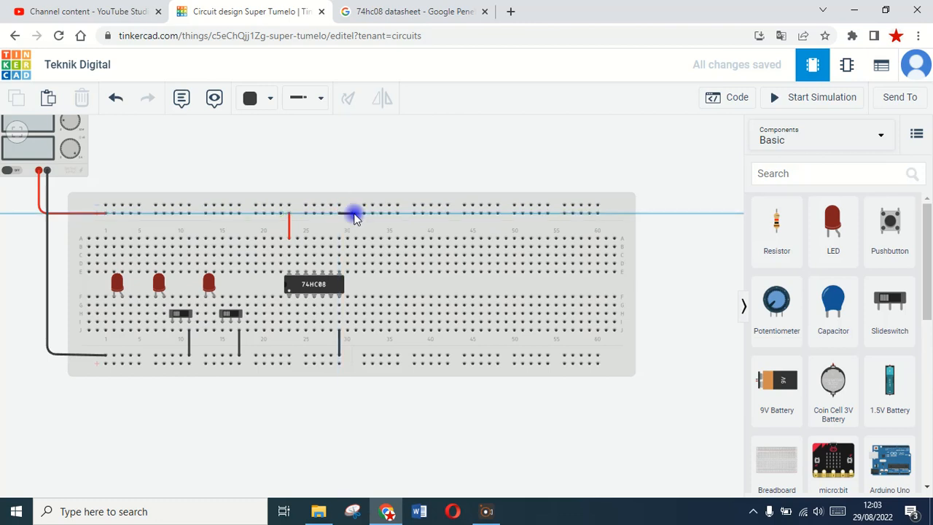
click(360, 338)
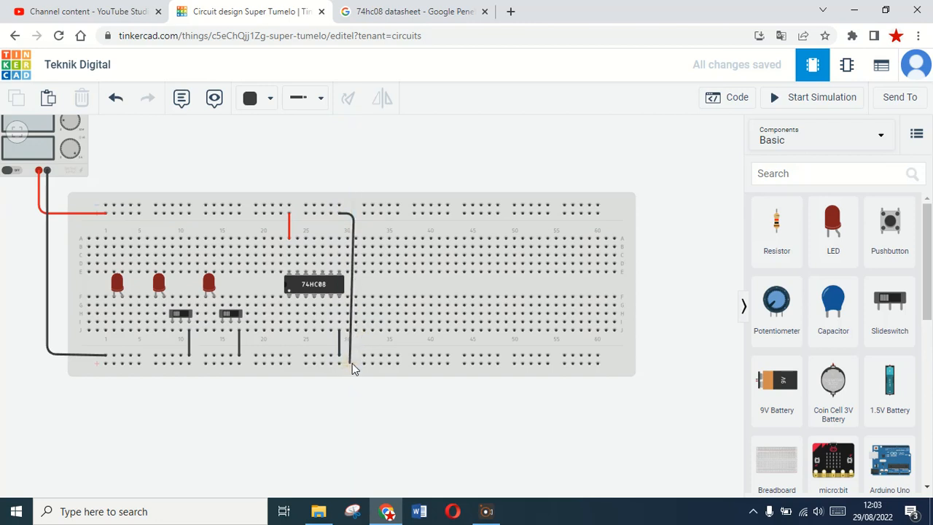
click(346, 363)
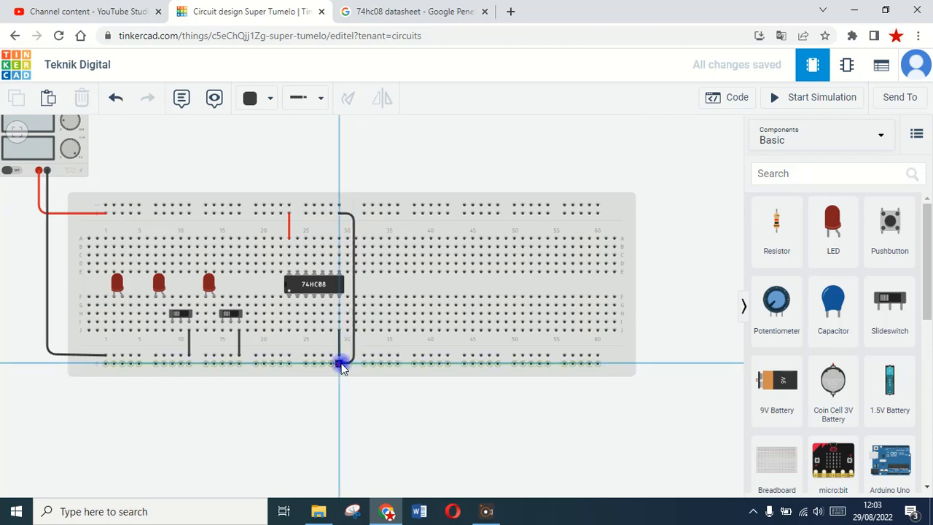
click(275, 108)
click(289, 169)
click(367, 168)
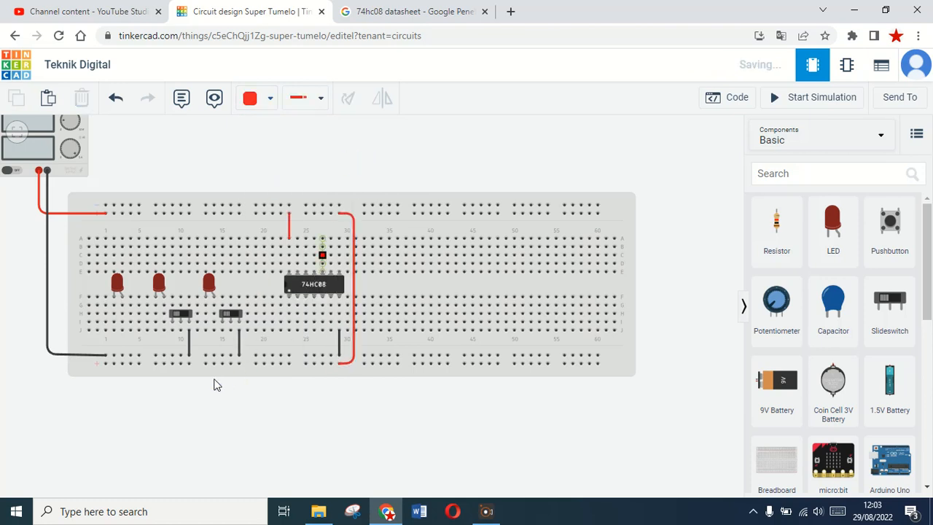
Wire the slideswitch end pins in columns 9 and 15 to the lower positive rail in red.
click(172, 333)
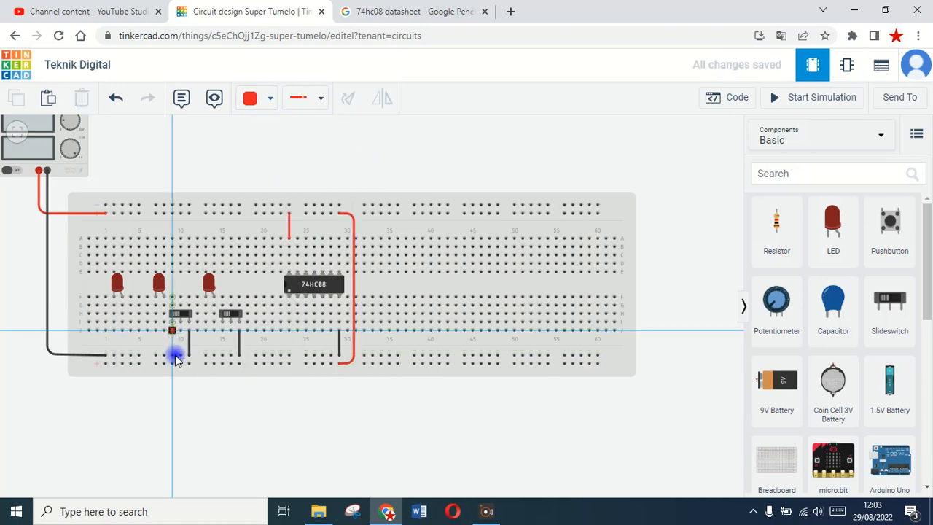
click(172, 363)
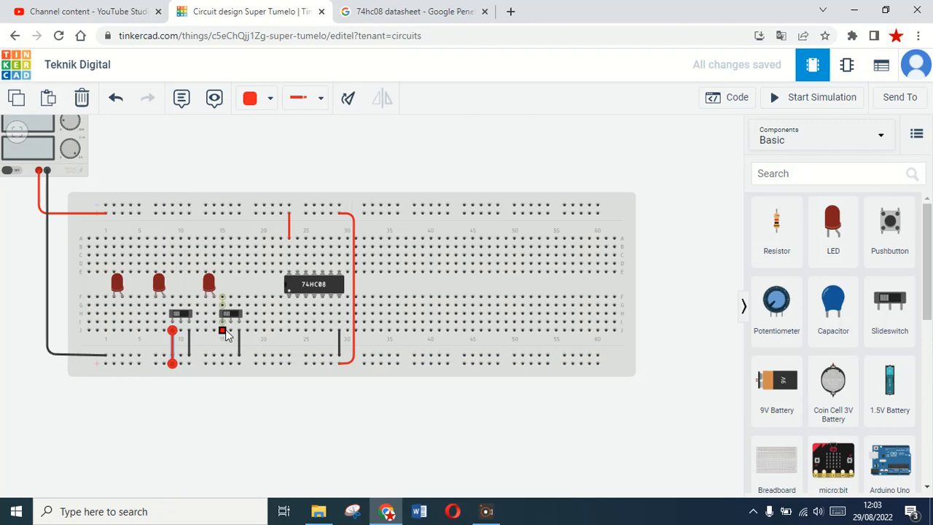
click(222, 331)
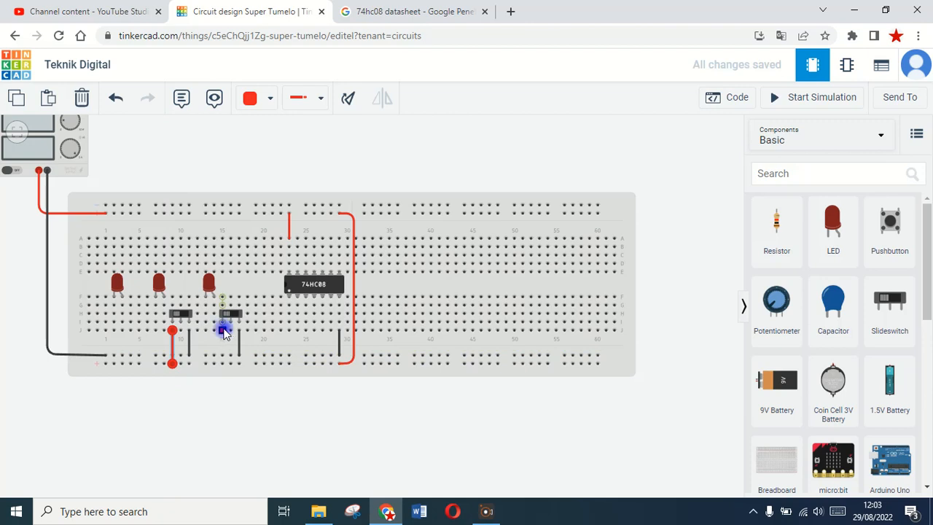
click(223, 363)
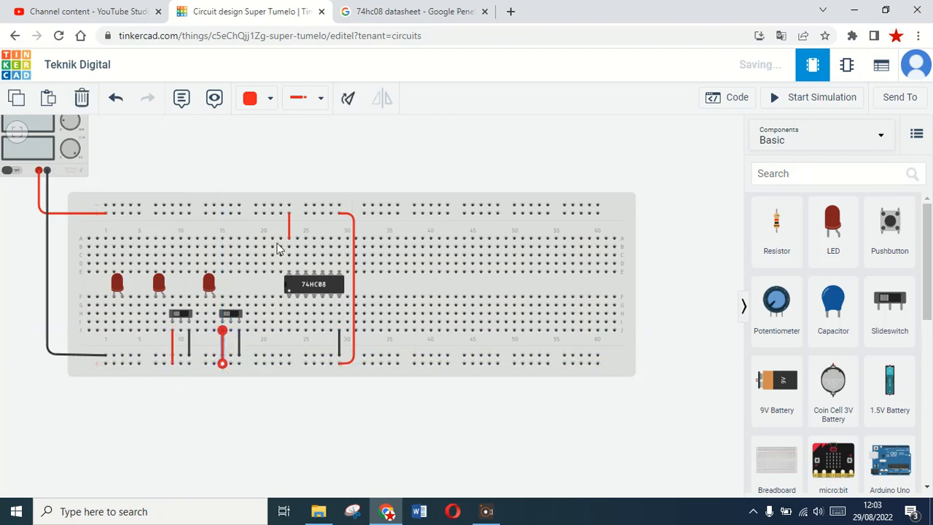
click(257, 153)
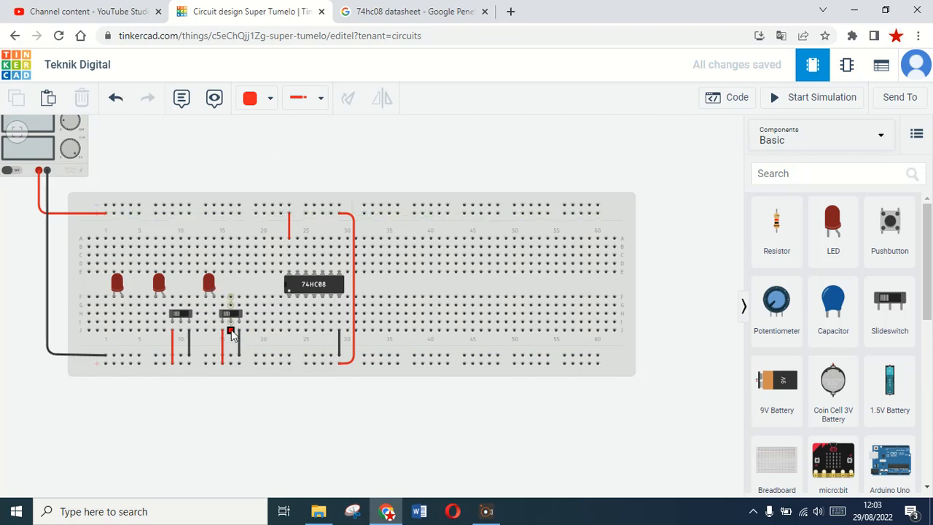
Check the 74HC08 pinout and wire the slideswitch common in column 16 to the gate's pin 1 in column 23 in yellow.
click(423, 10)
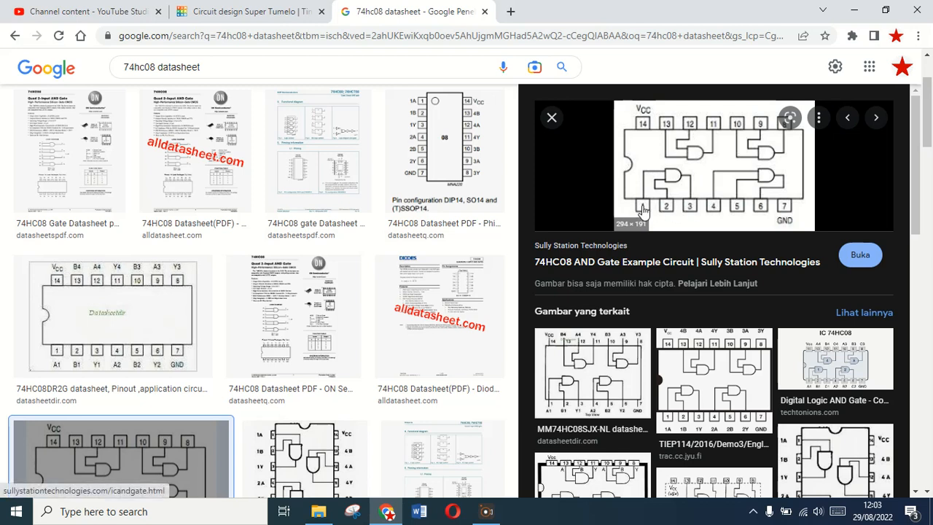
click(281, 8)
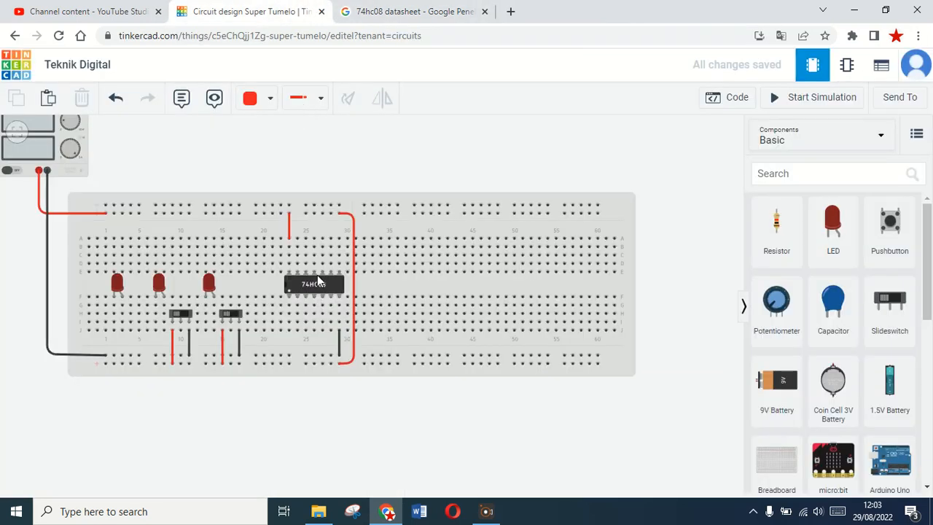
click(230, 332)
click(231, 339)
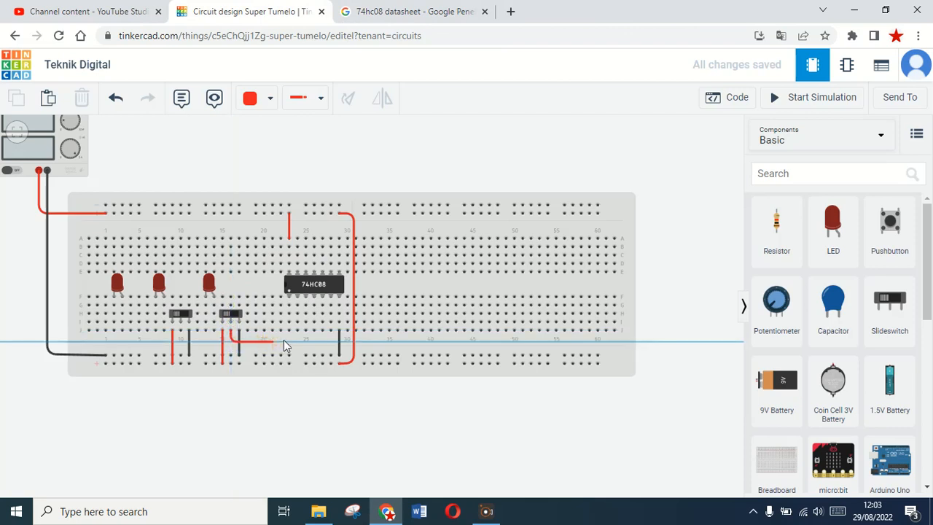
click(290, 339)
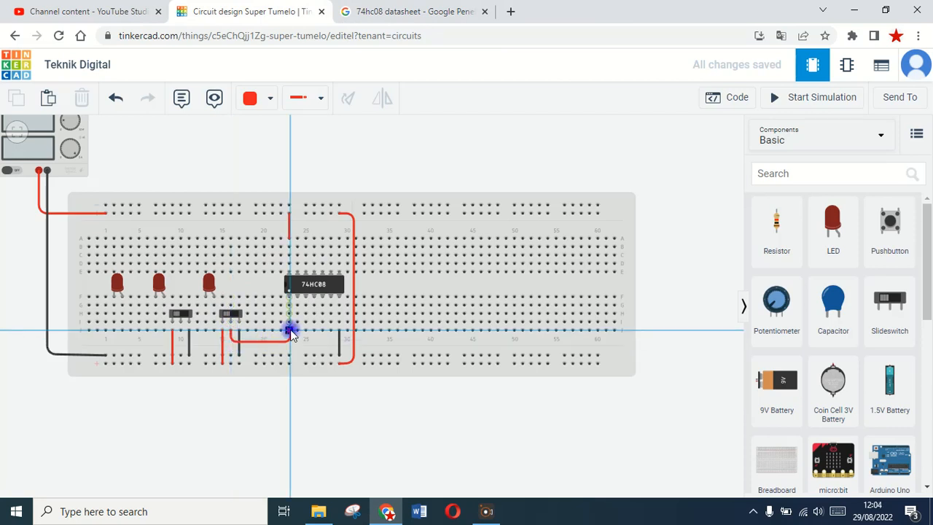
click(289, 331)
click(259, 98)
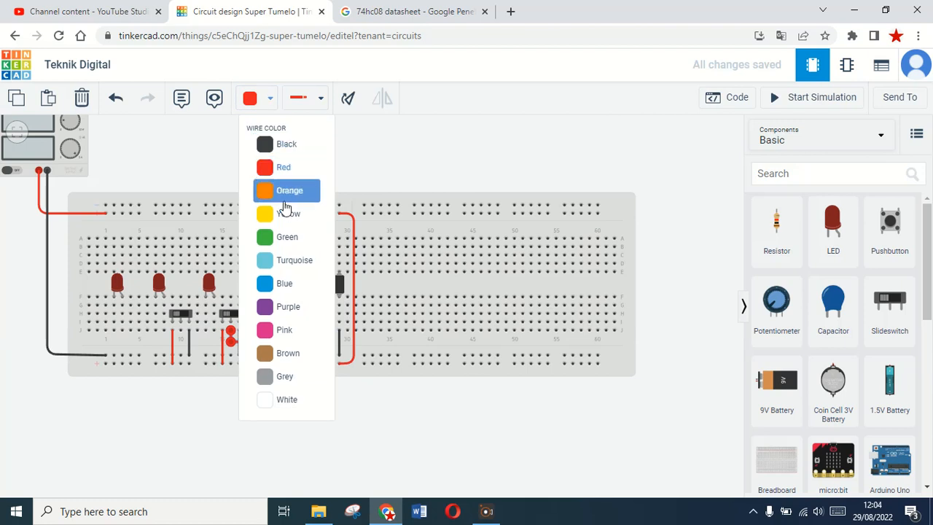
click(277, 215)
click(189, 175)
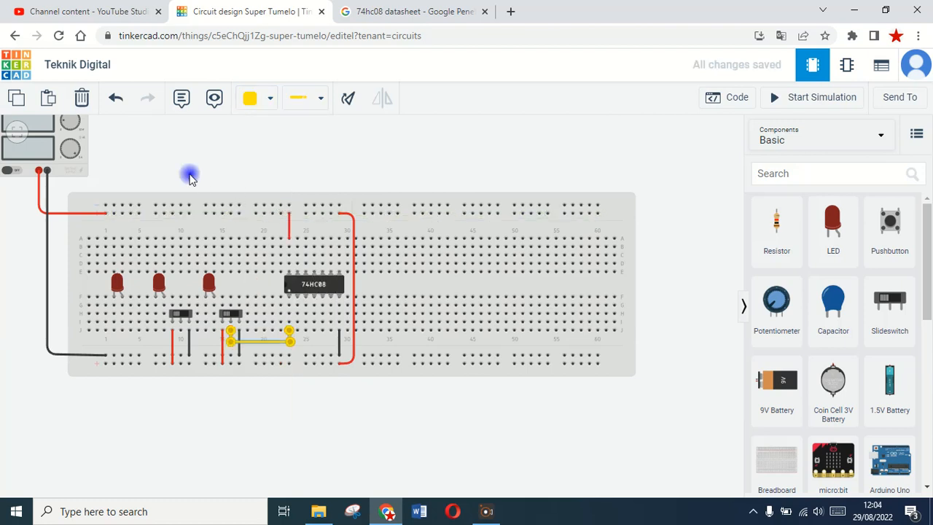
Wire the slideswitch common in column 10 to the 74HC08's pin 2 in column 24 in green.
click(181, 332)
click(181, 349)
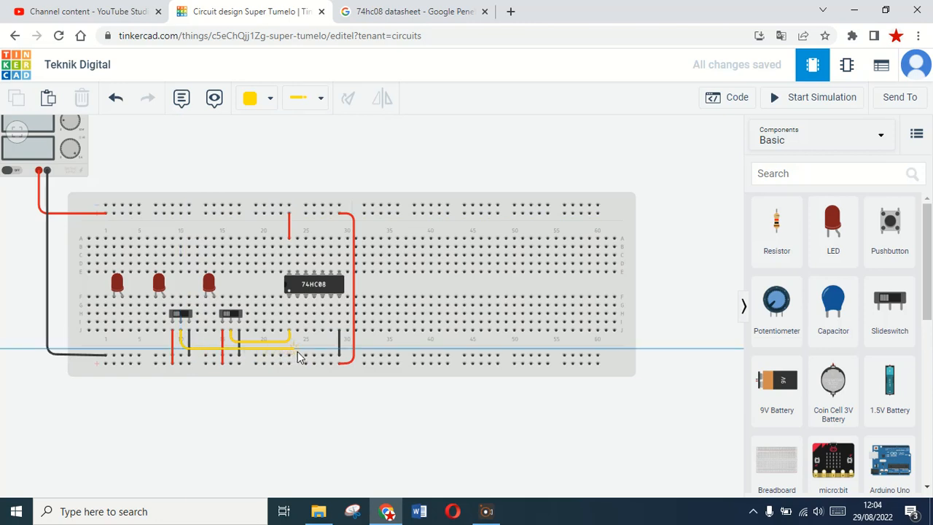
click(298, 349)
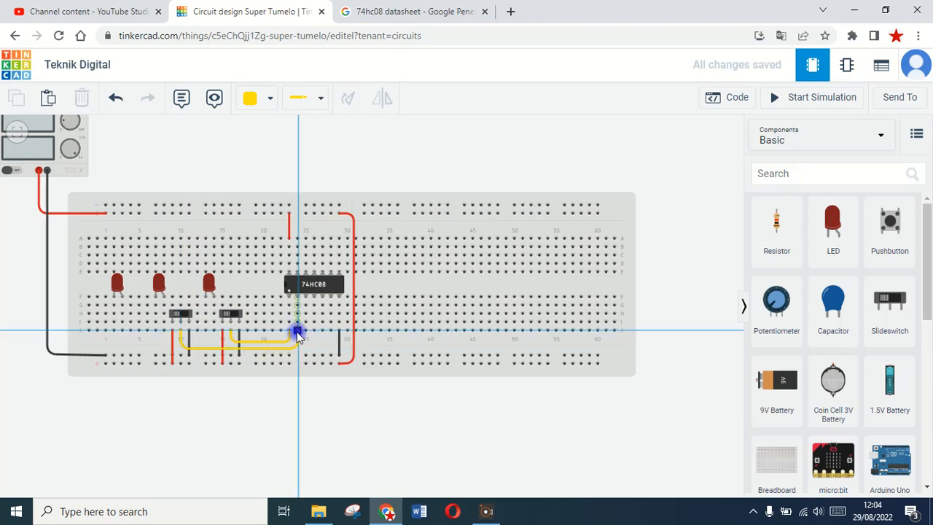
click(297, 331)
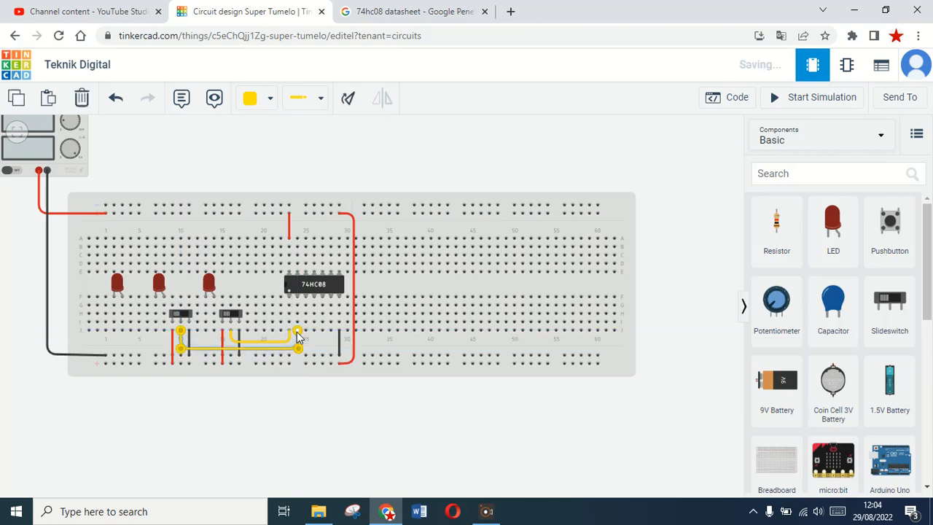
click(264, 99)
click(284, 237)
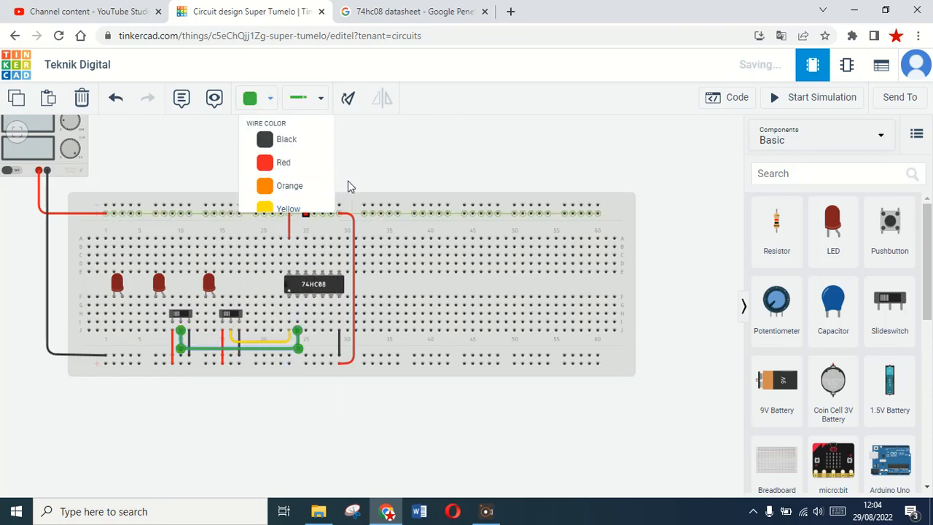
click(366, 161)
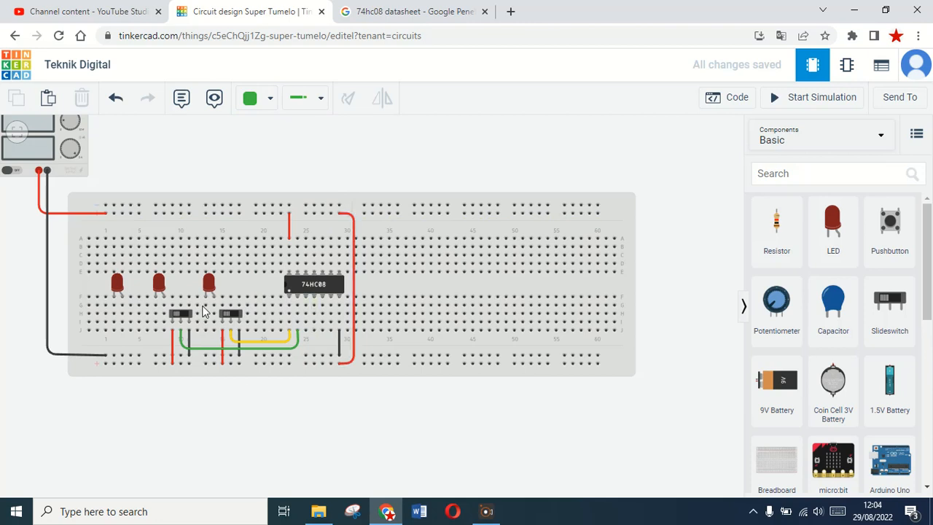
Add a note reading "Input 1" above the LED nearest the 74HC08.
click(181, 98)
click(212, 257)
mouse_move(212, 259)
mouse_down()
mouse_move(206, 217)
mouse_move(207, 267)
mouse_up()
click(208, 267)
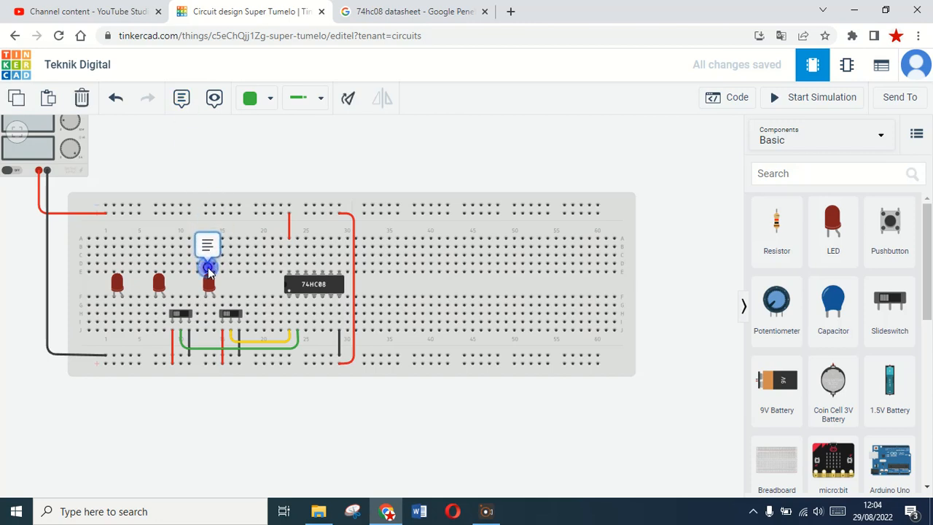
click(207, 242)
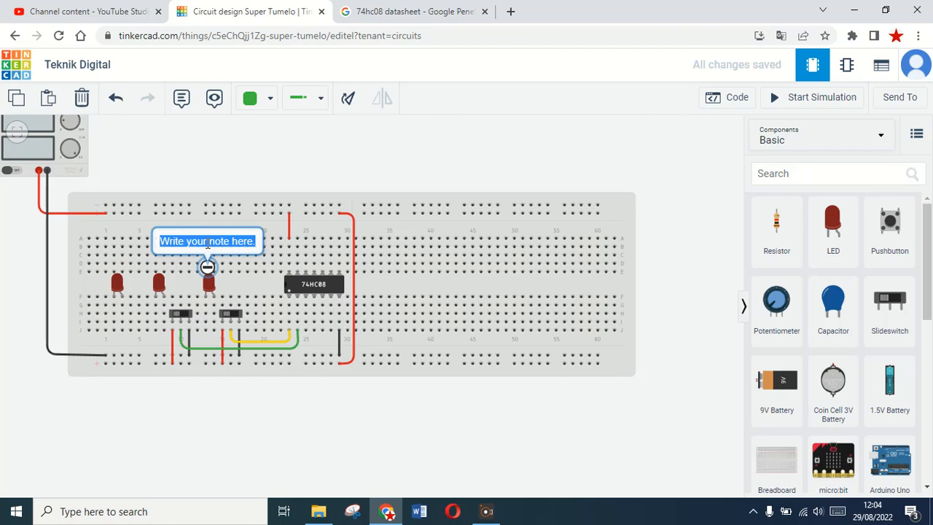
text(Input 1)
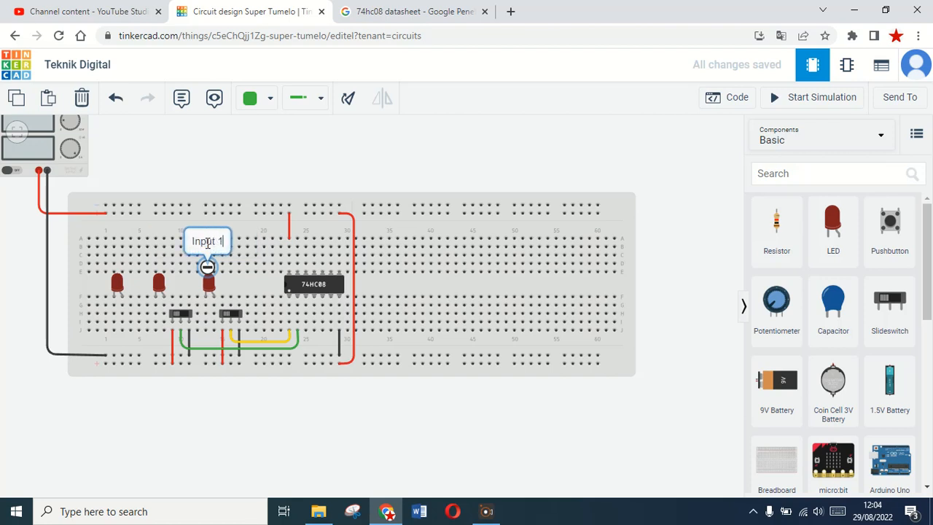
click(183, 175)
Add a note reading "Input 2" above the middle LED and align it with the Input 1 note.
click(185, 106)
click(160, 267)
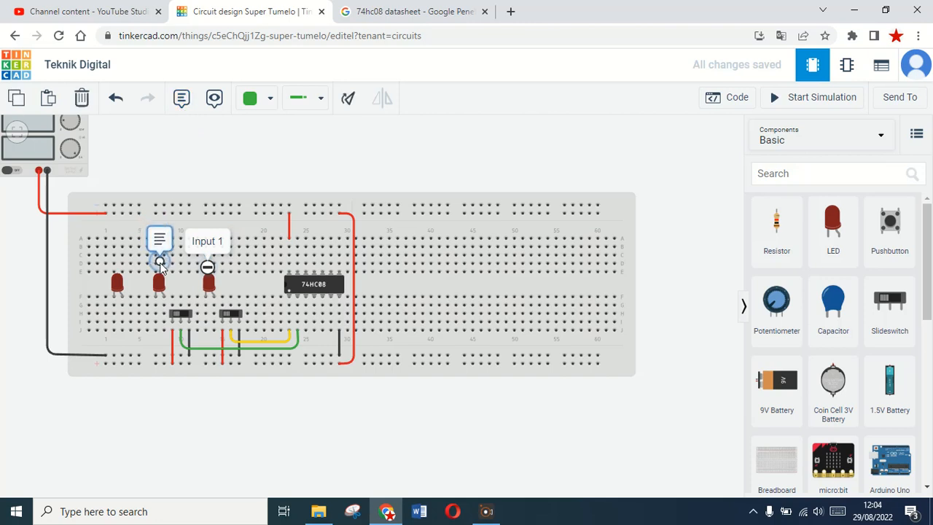
click(160, 250)
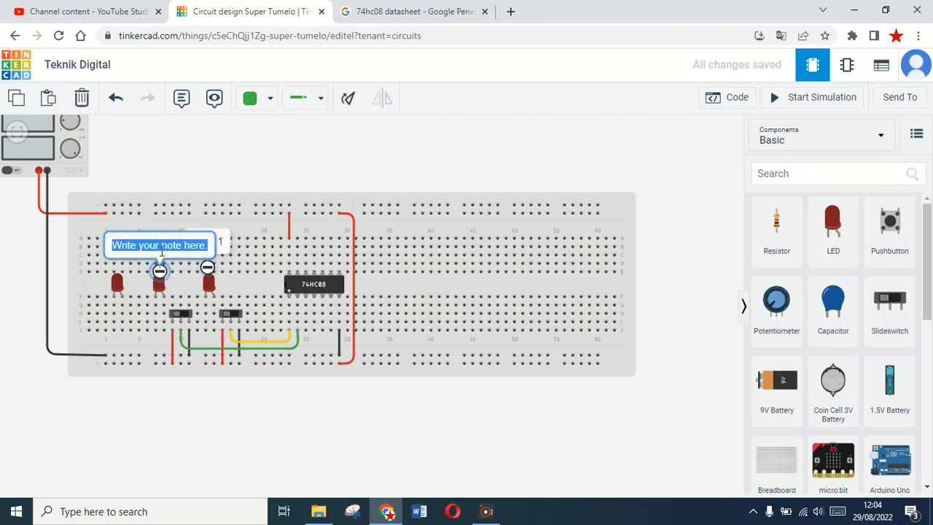
text(Input 2)
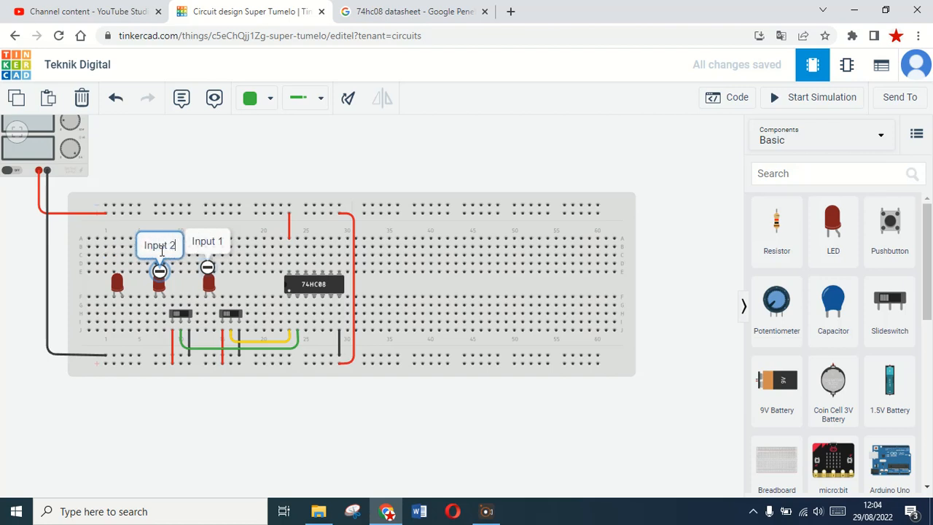
click(227, 125)
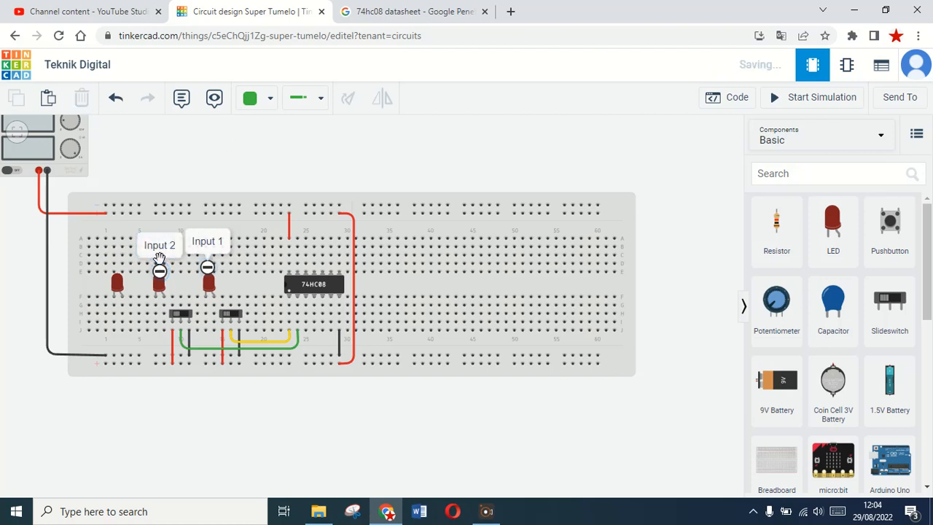
drag(161, 273, 162, 270)
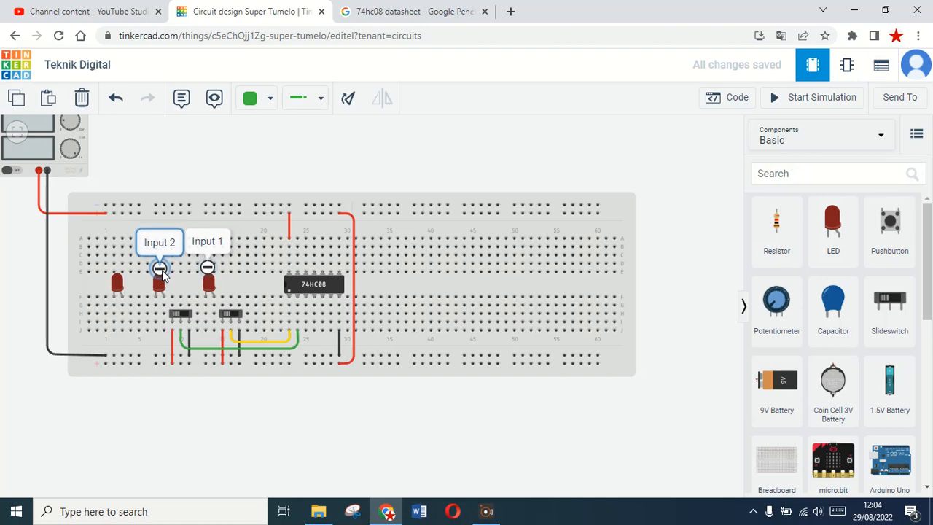
Add a note reading "Output" above the LED near column 2 and align it with the other notes.
click(181, 98)
click(114, 271)
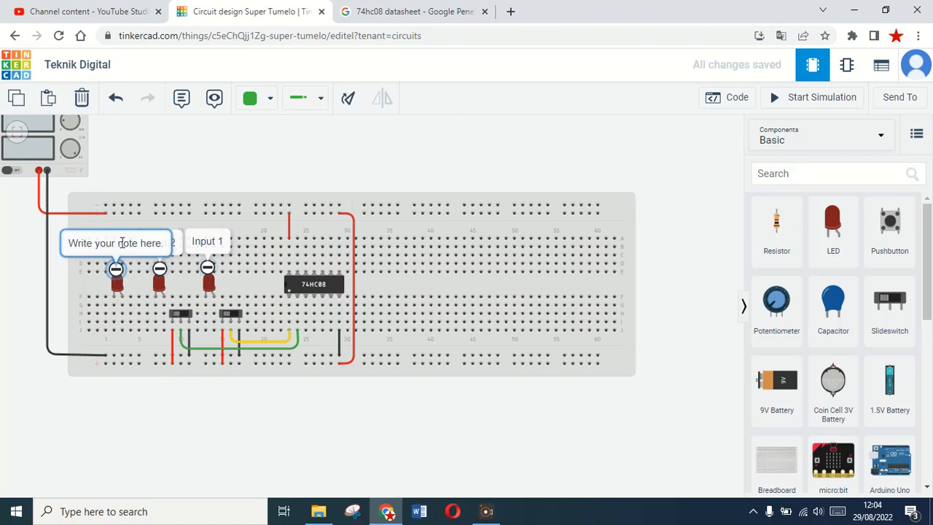
click(121, 244)
text(Output)
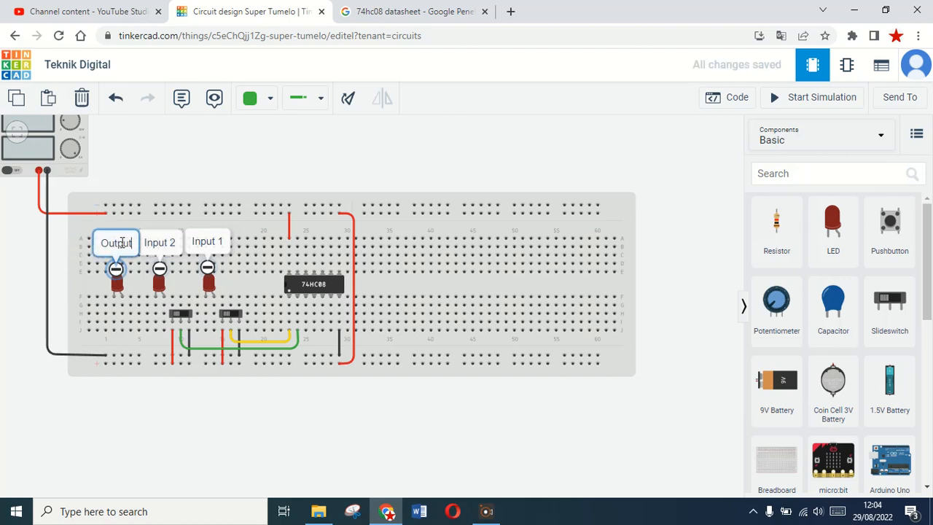
click(182, 169)
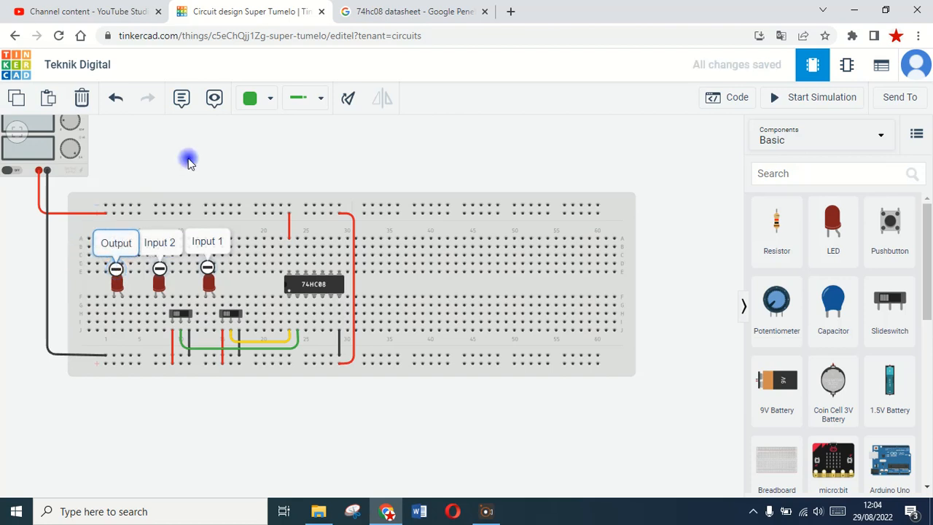
drag(117, 272, 115, 269)
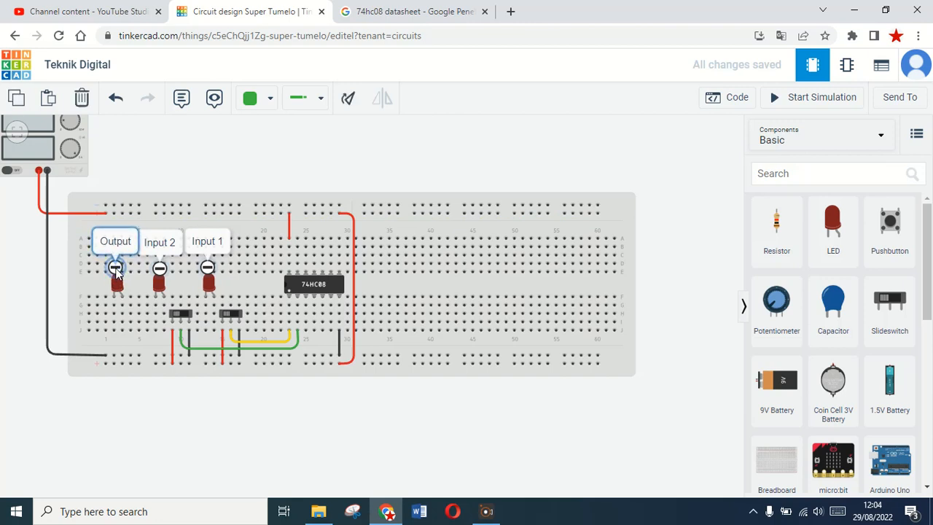
click(279, 170)
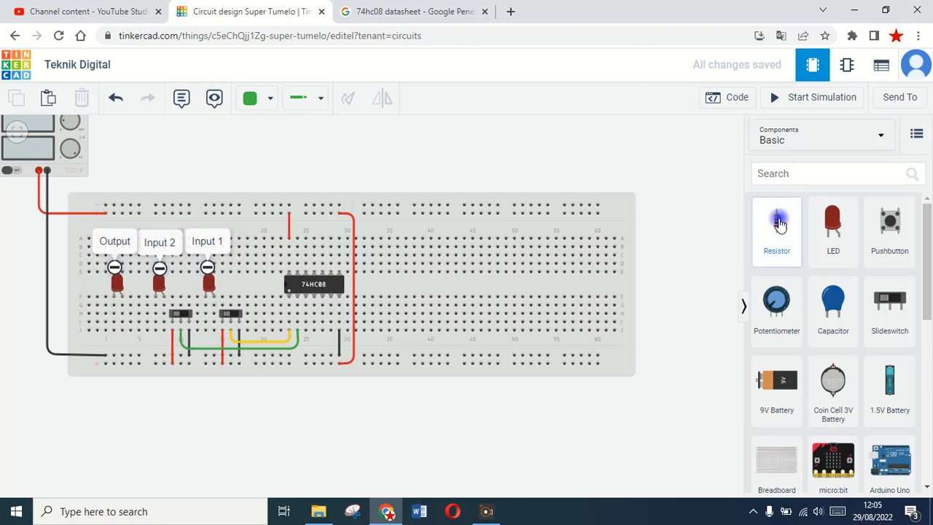
Place a resistor from column 2 under the Output LED to the lower negative rail and set its resistance to 100 Ω.
drag(778, 225, 113, 339)
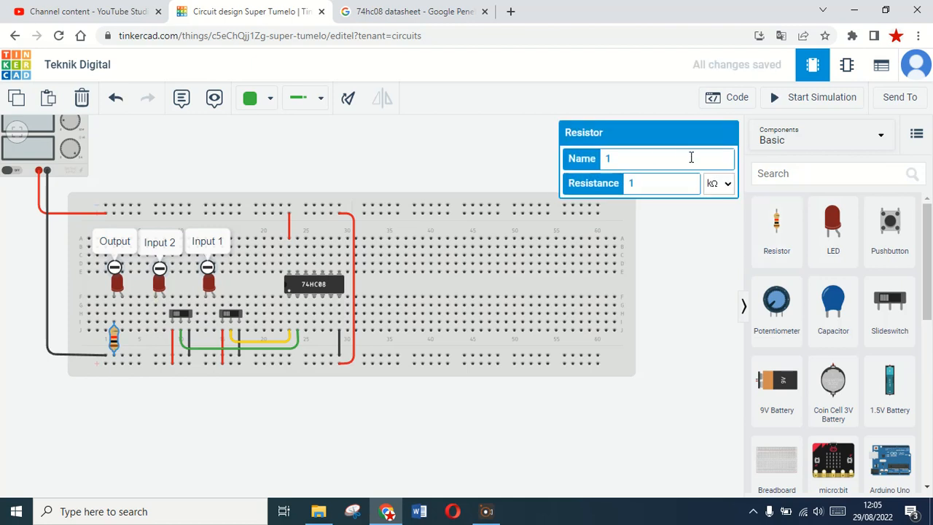
click(678, 182)
text(0)
click(727, 187)
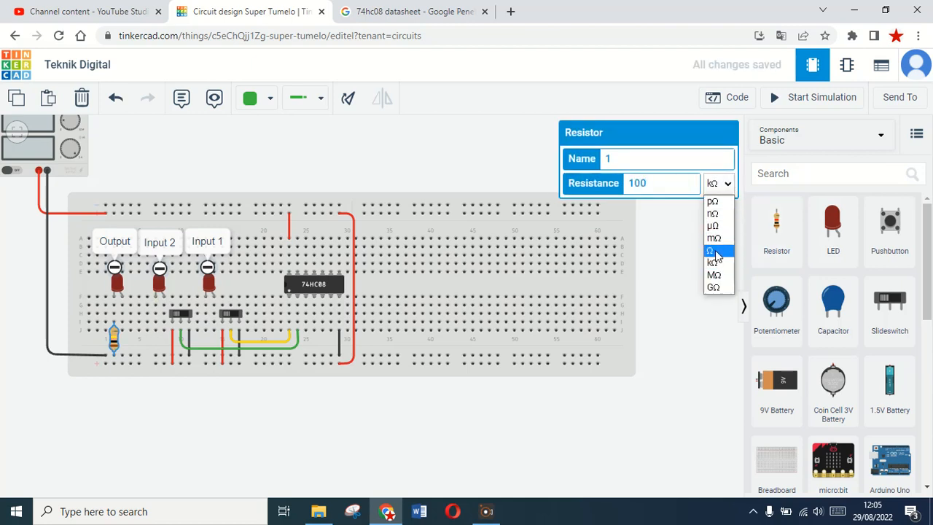
click(710, 250)
click(655, 265)
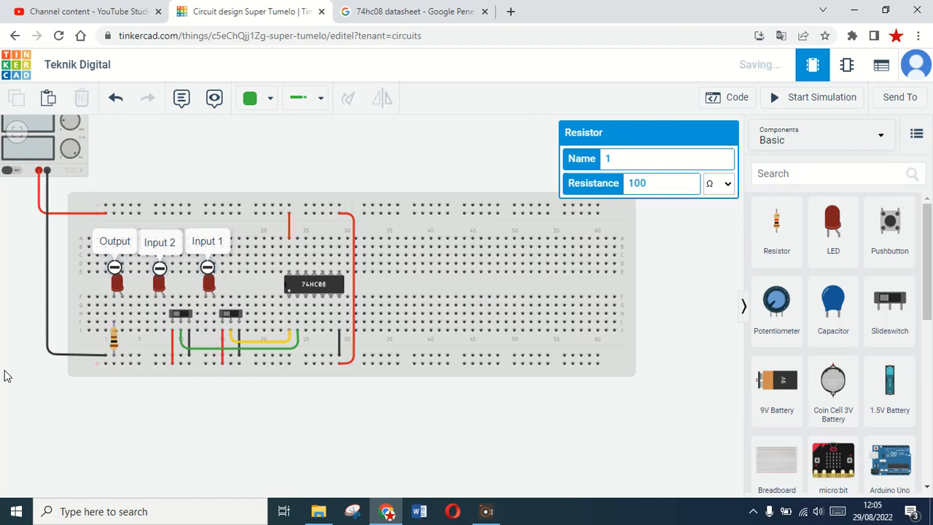
Duplicate the 100 Ω resistor twice, placing the copies in columns 7 and 13 under the Input 2 and Input 1 LEDs.
click(114, 341)
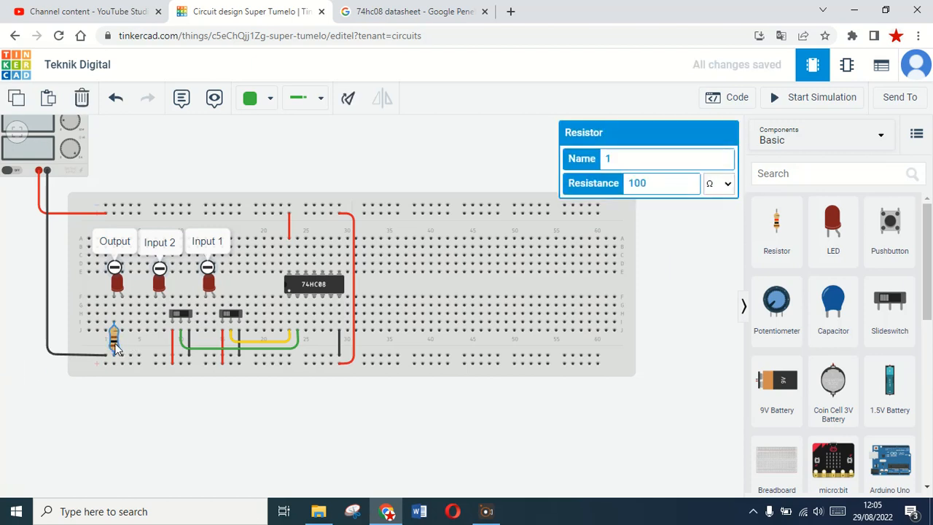
key(ctrl+c)
key(ctrl+v)
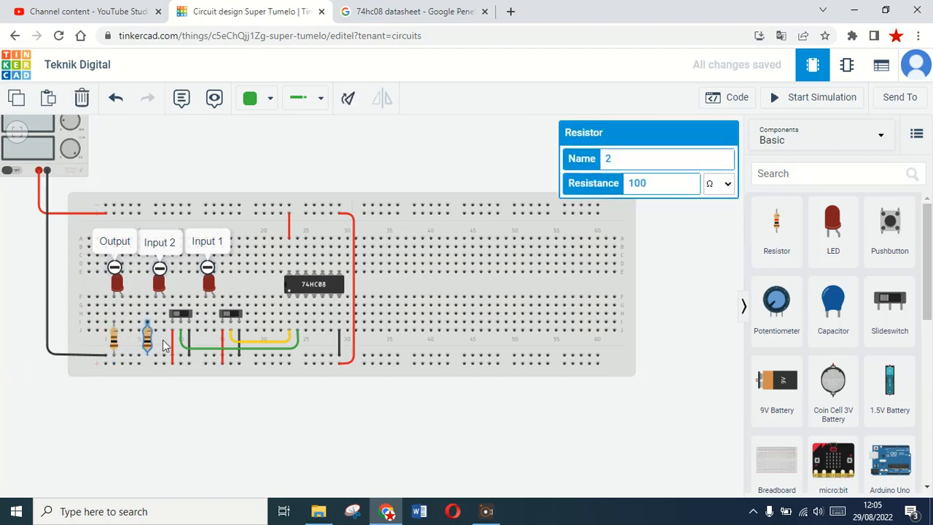
click(159, 345)
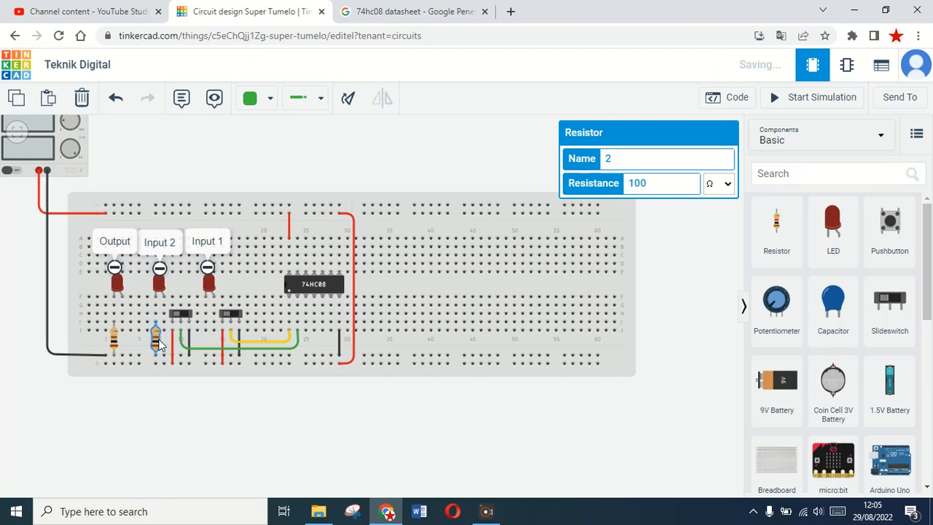
key(ctrl+v)
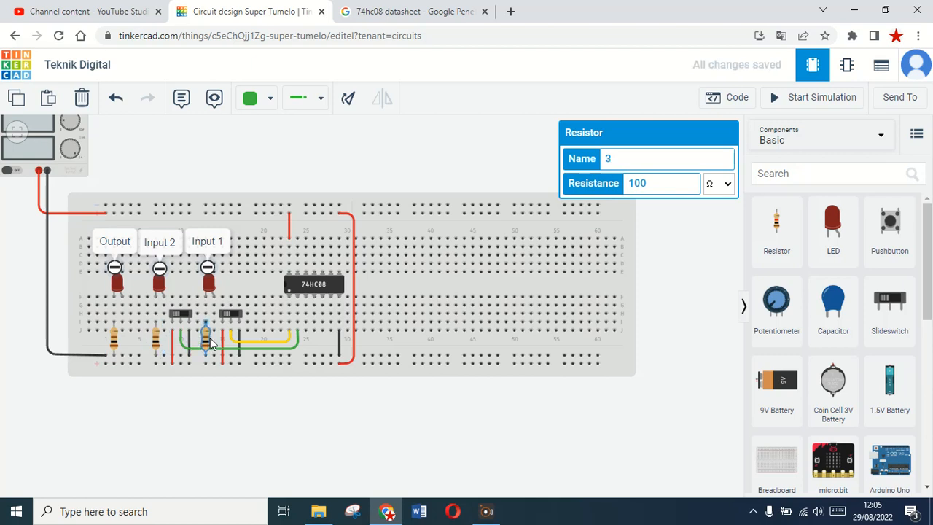
click(209, 343)
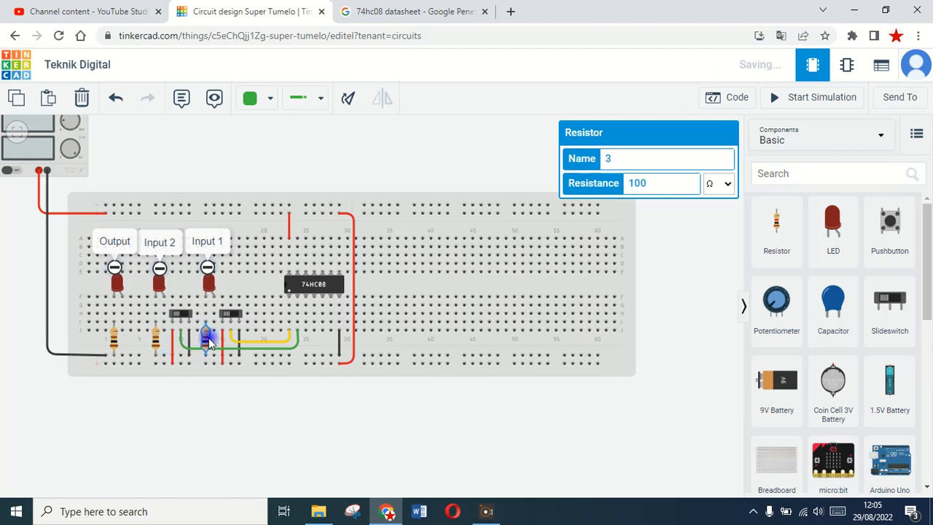
click(283, 155)
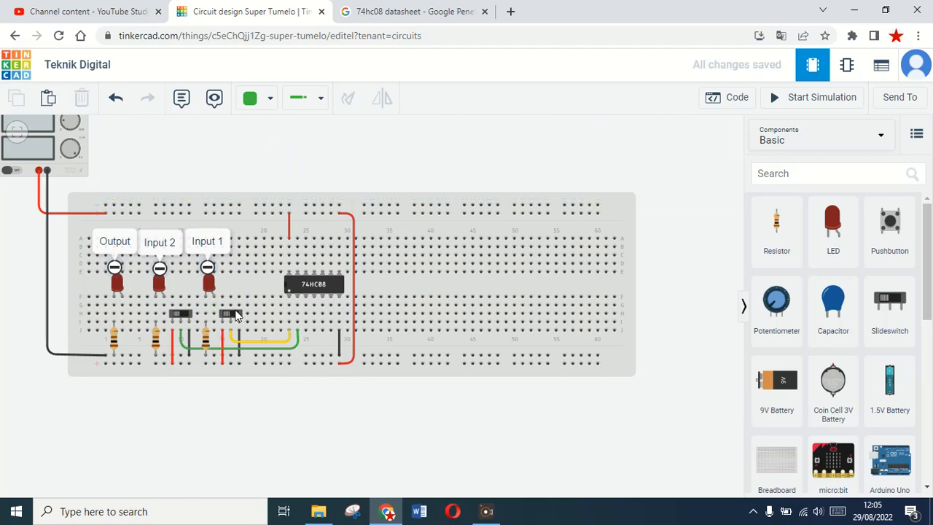
Wire the slideswitch common in column 10 to the Input 2 LED's anode in column 8 in green, routed as a straight-sided bridge.
click(180, 297)
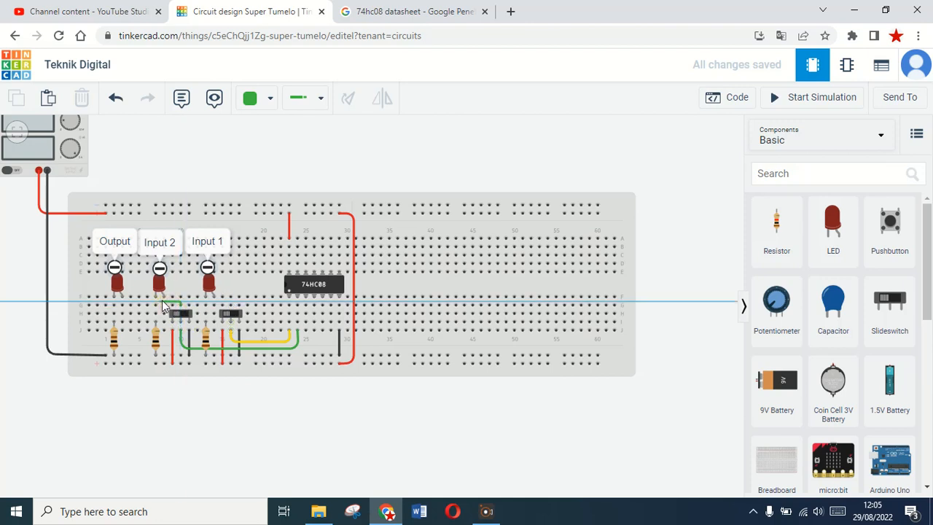
click(164, 298)
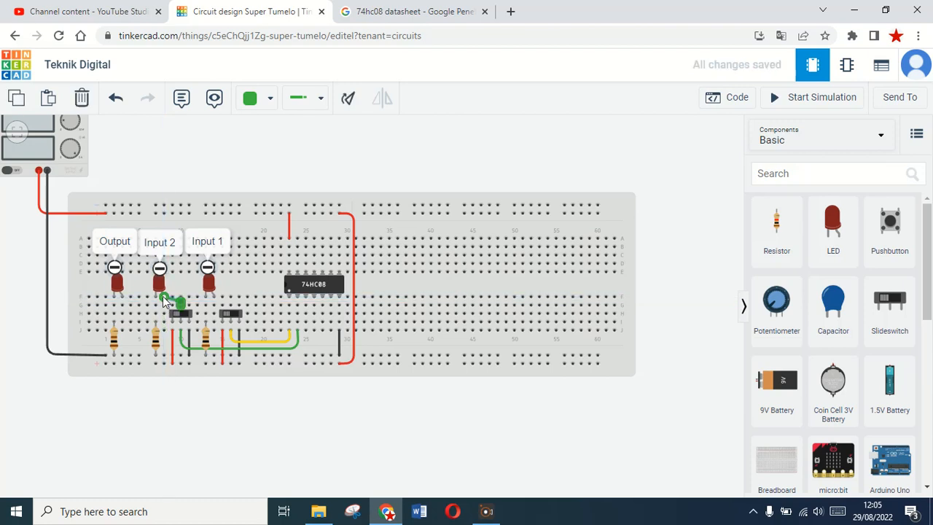
drag(164, 297, 164, 304)
double_click(172, 305)
Wire the slideswitch common in column 16 to the Input 1 LED's anode in column 14 and color the wire yellow.
click(230, 305)
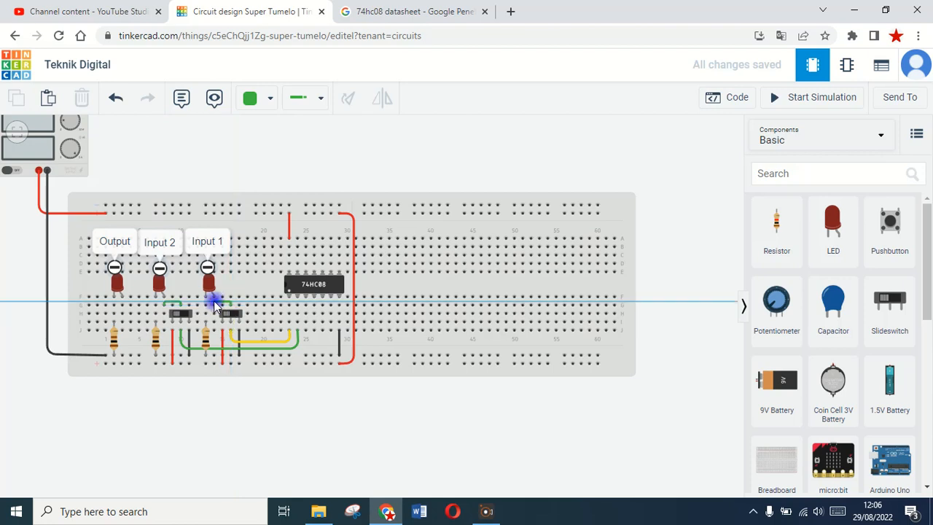
click(213, 302)
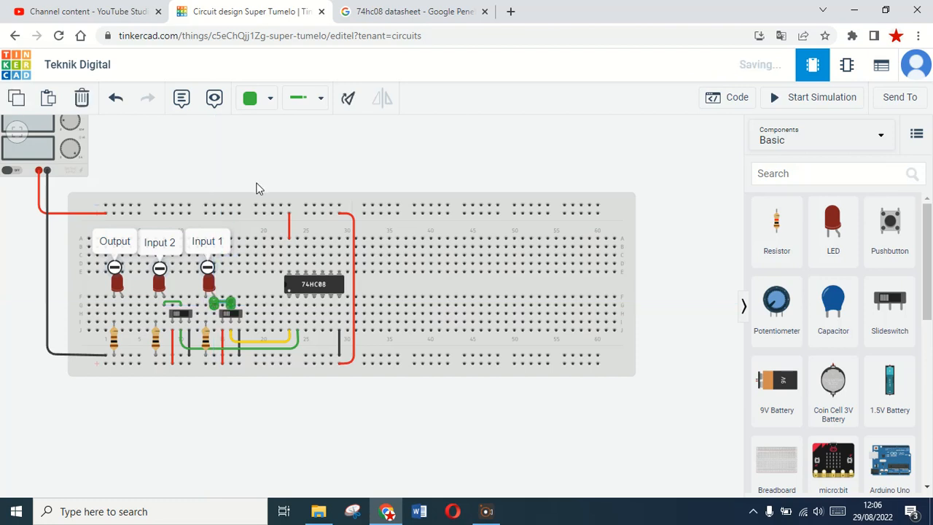
click(267, 98)
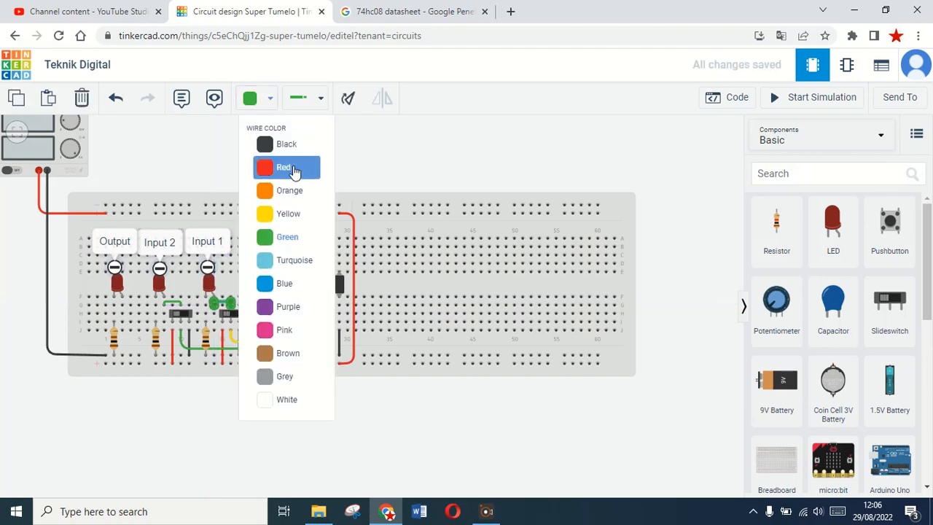
click(270, 215)
click(364, 159)
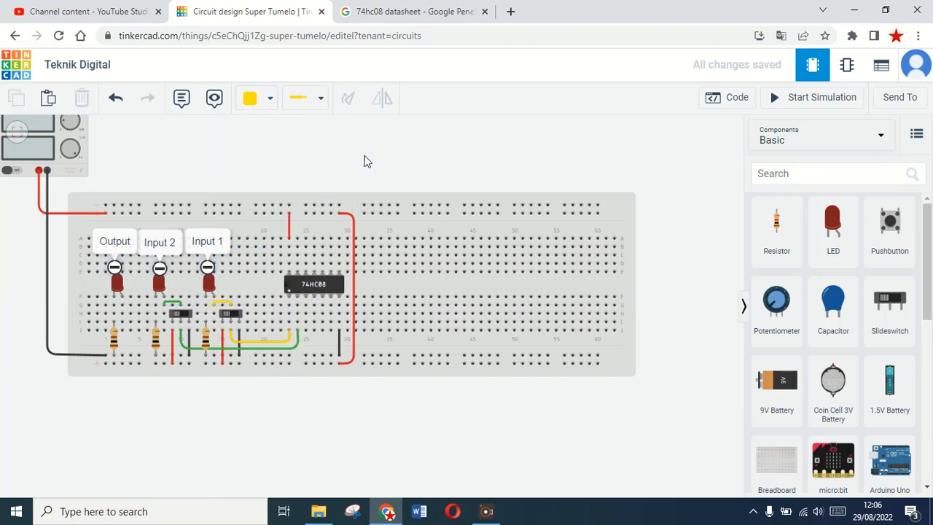
Wire the Output LED's anode in column 3 to the 74HC08's pin 3 in column 25, routed below the lower rails, in turquoise.
click(122, 331)
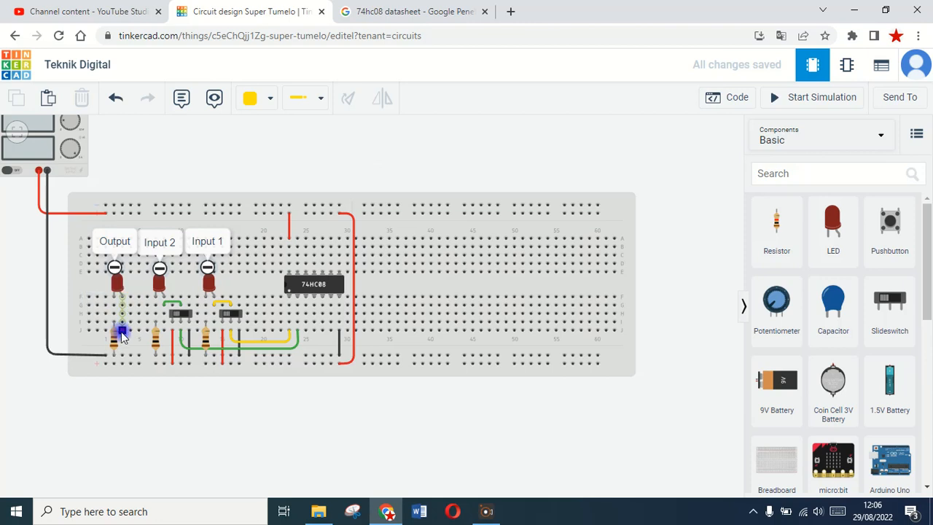
click(122, 370)
click(305, 372)
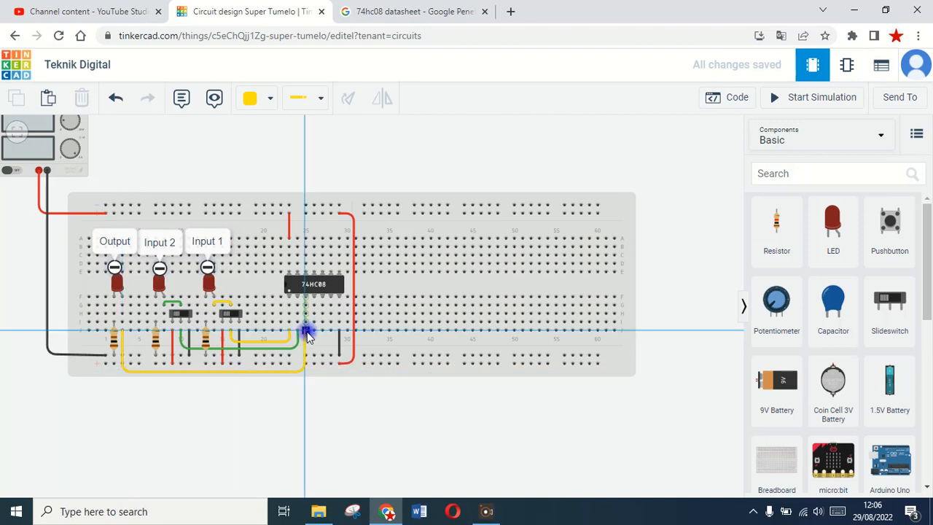
click(305, 332)
click(305, 372)
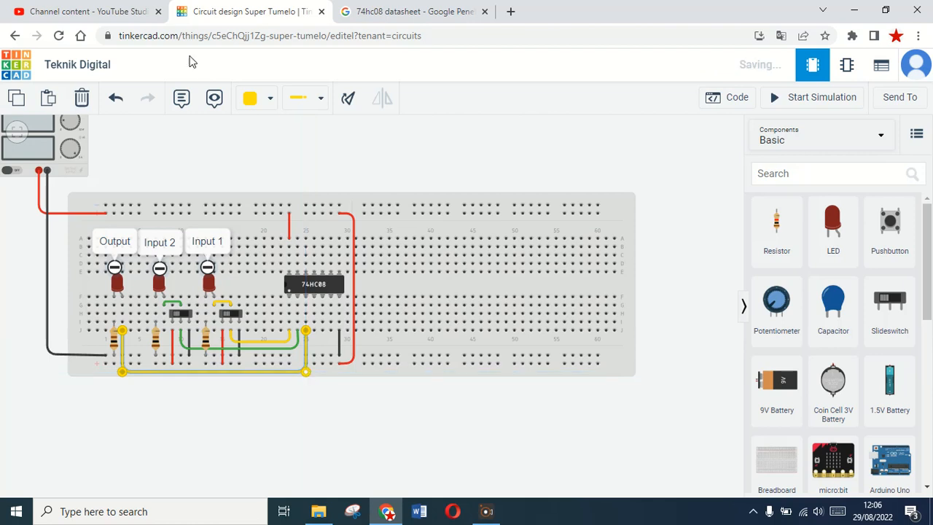
click(267, 97)
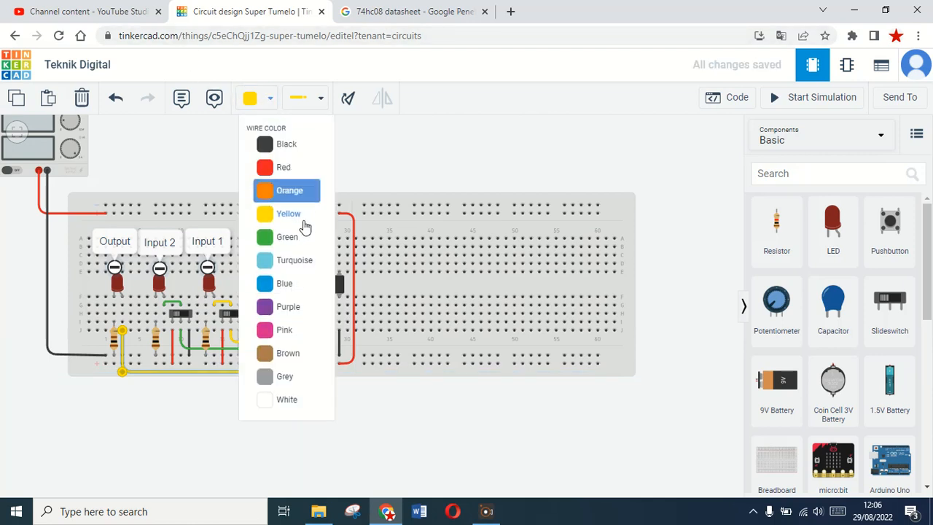
click(300, 260)
click(397, 144)
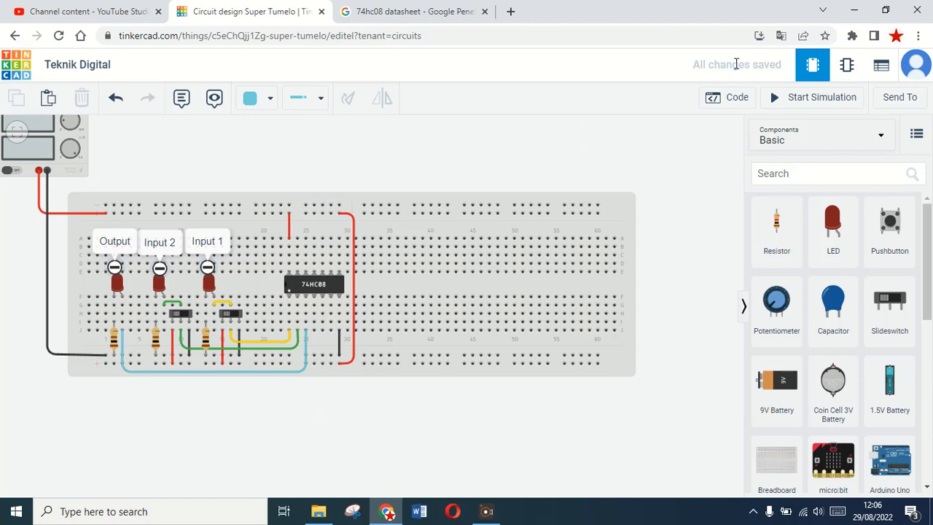
Start the simulation and toggle both slideswitches to test the AND gate's inputs.
click(807, 102)
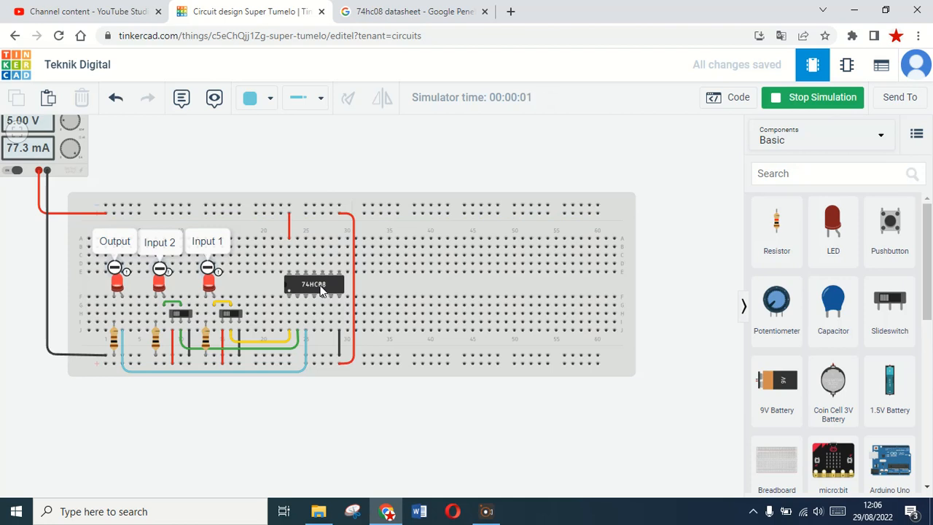
click(184, 314)
click(220, 314)
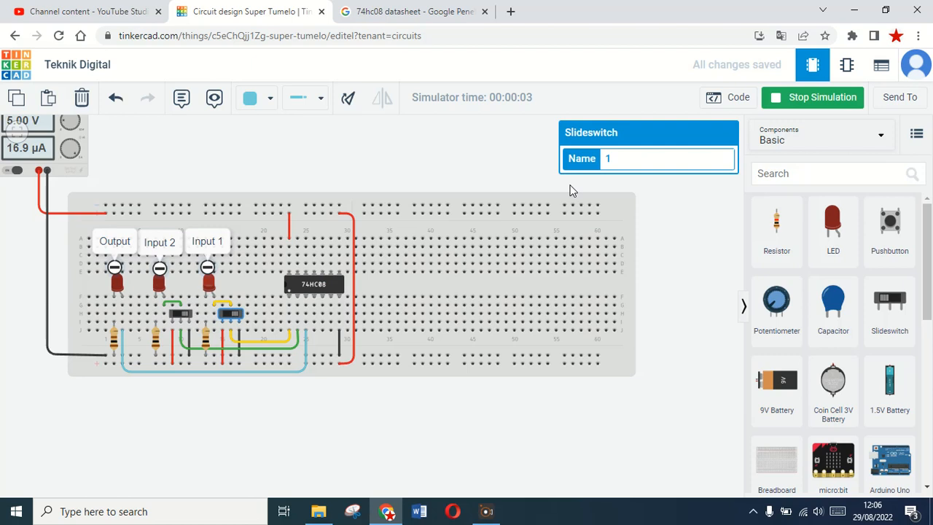
Restart the simulation and switch on the Input 1 and Input 2 slideswitches one after the other to test the AND gate.
click(805, 97)
click(807, 99)
click(236, 318)
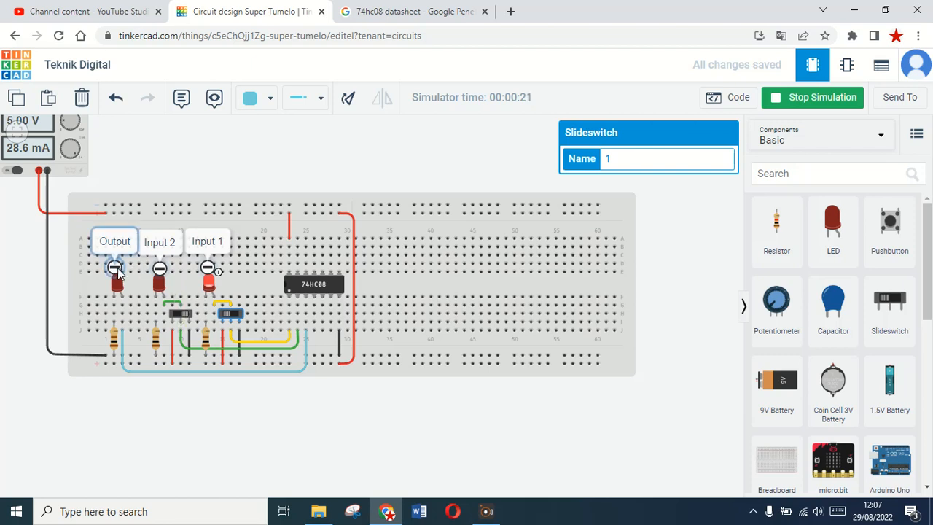
click(181, 314)
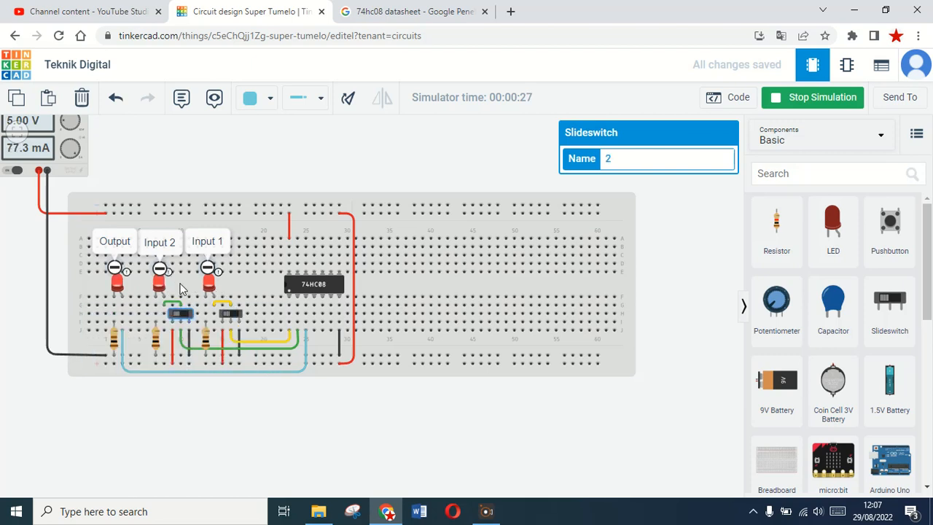
Check the 74HC08 pinout image in the datasheet search results and return to the Tinkercad circuit.
mouse_move(164, 285)
click(386, 8)
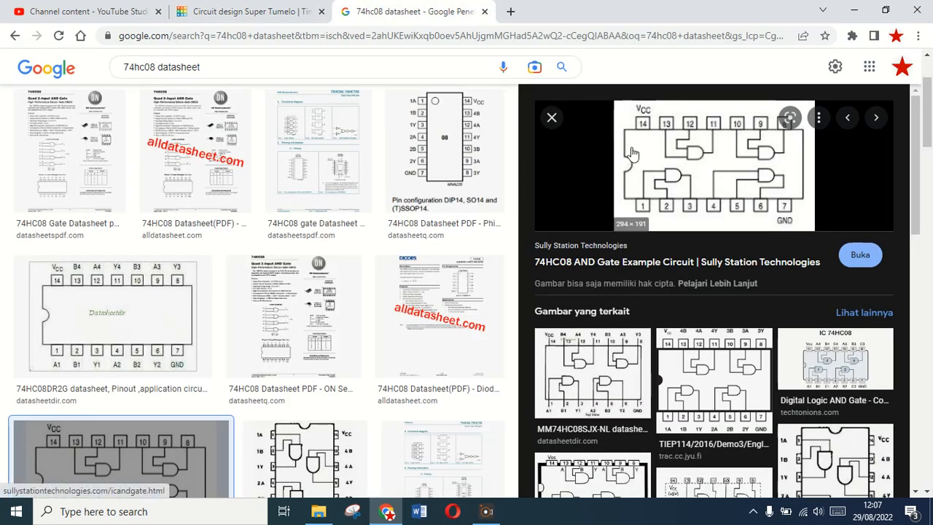
click(91, 10)
click(213, 7)
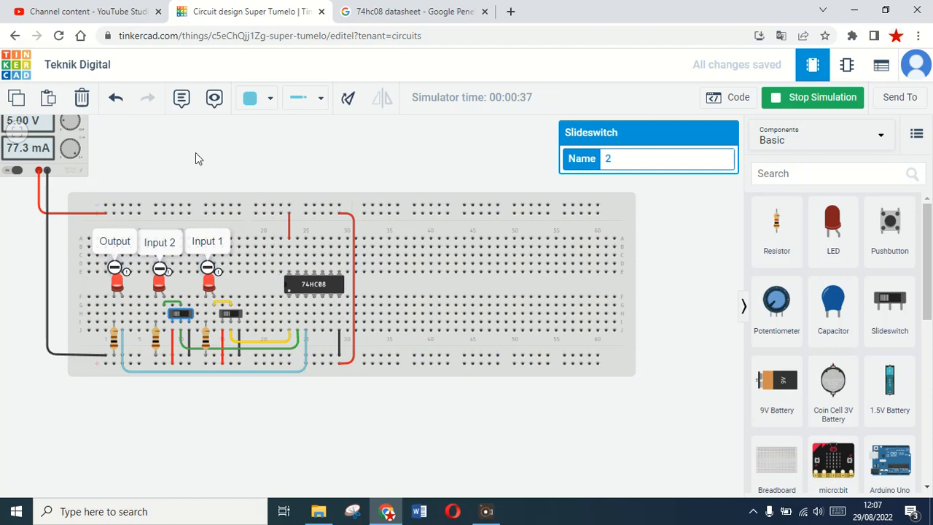
Stop the simulation and reopen the Teknik Digital design from the circuits dashboard.
drag(195, 153, 208, 186)
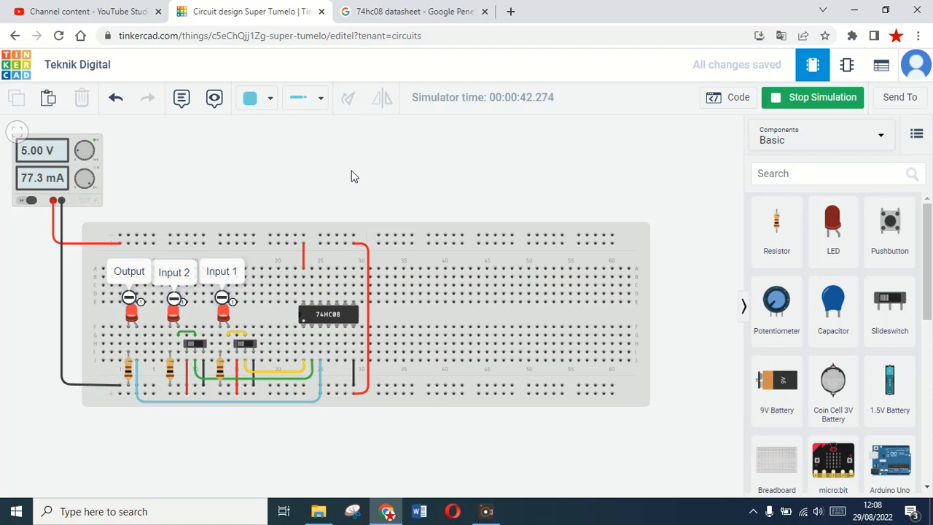
click(797, 99)
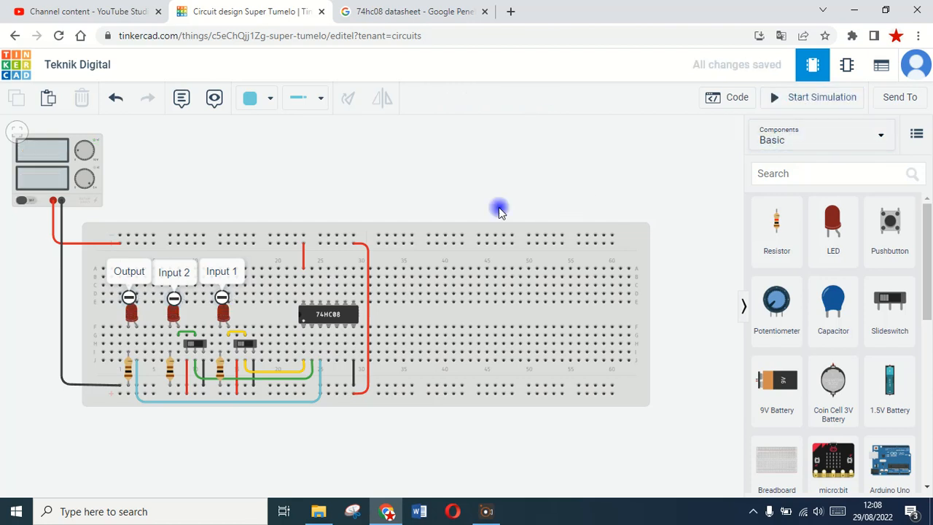
click(21, 72)
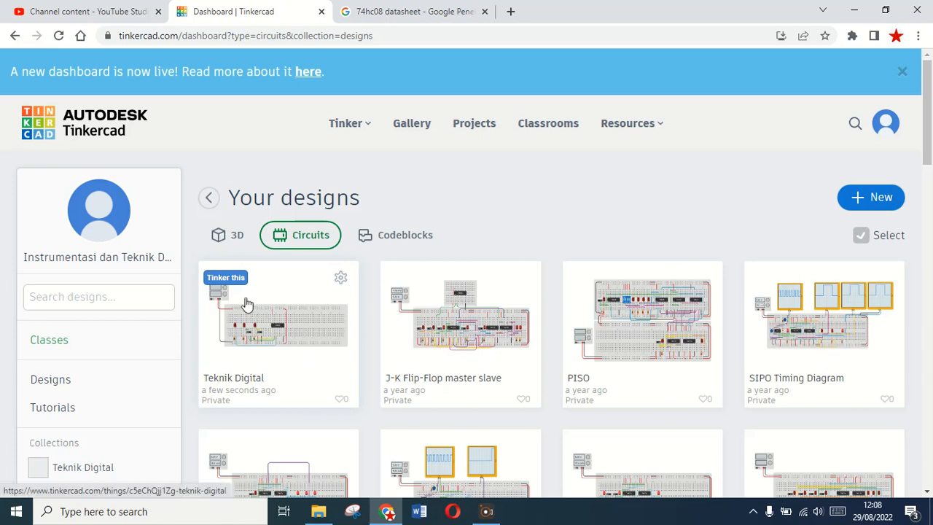
click(226, 281)
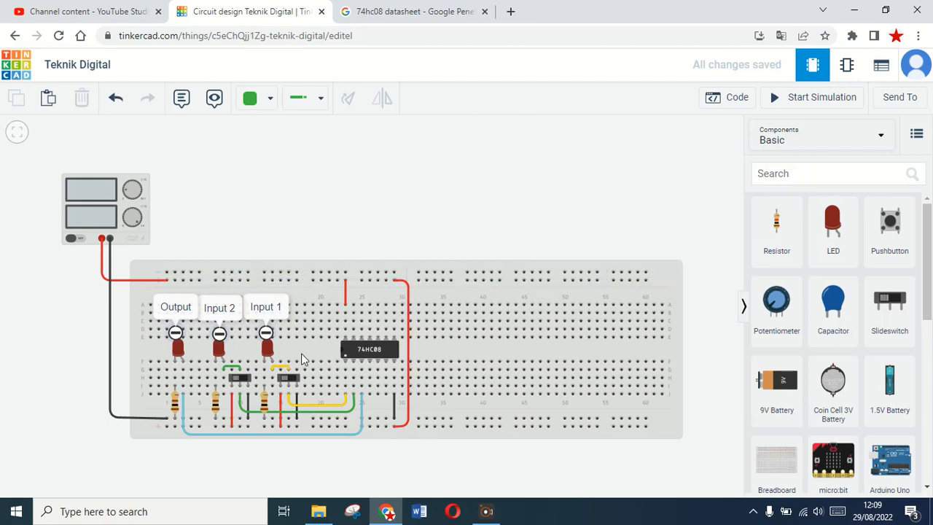
Set the Input 2 LED's color to Blue.
click(218, 346)
click(633, 187)
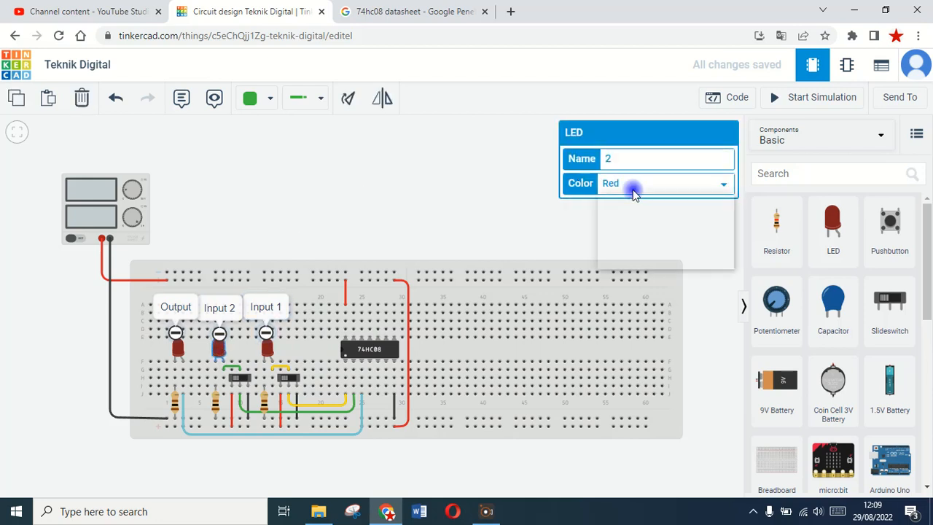
click(627, 236)
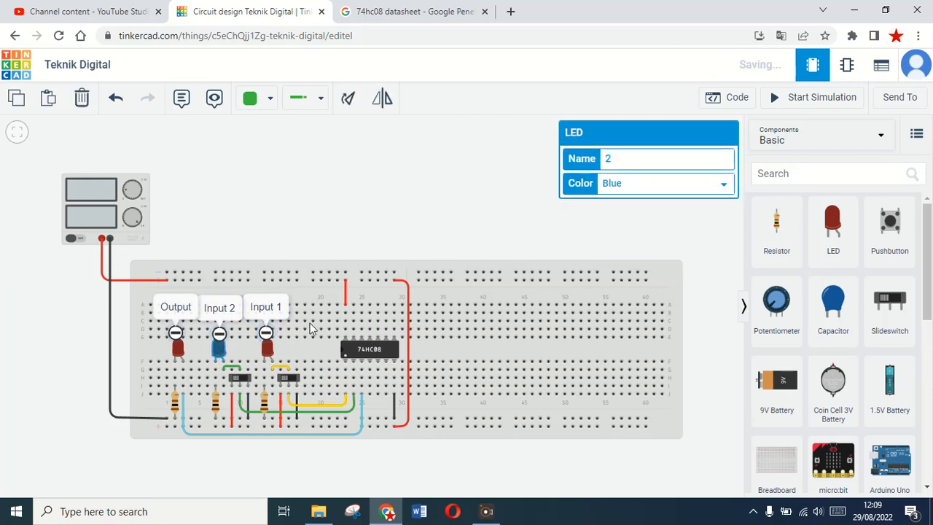
Set the Input 1 LED's color to White and deselect it.
click(267, 347)
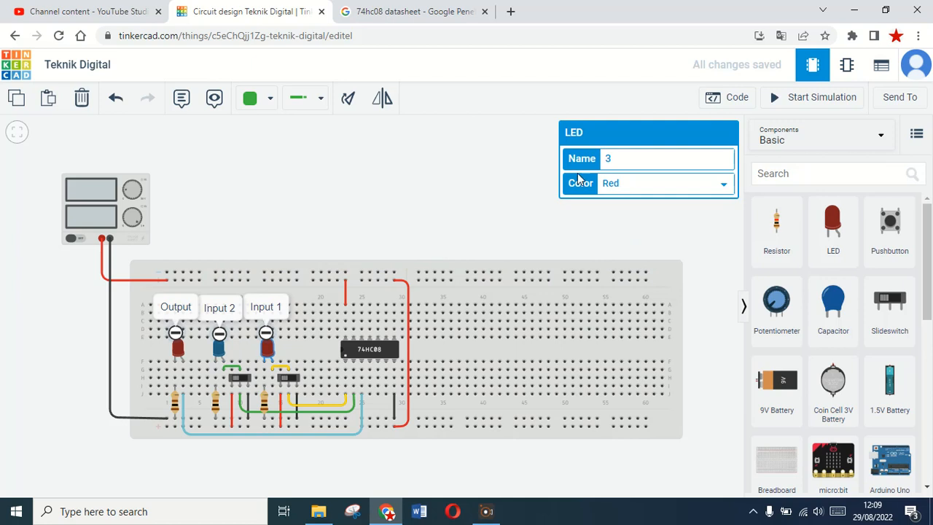
click(636, 188)
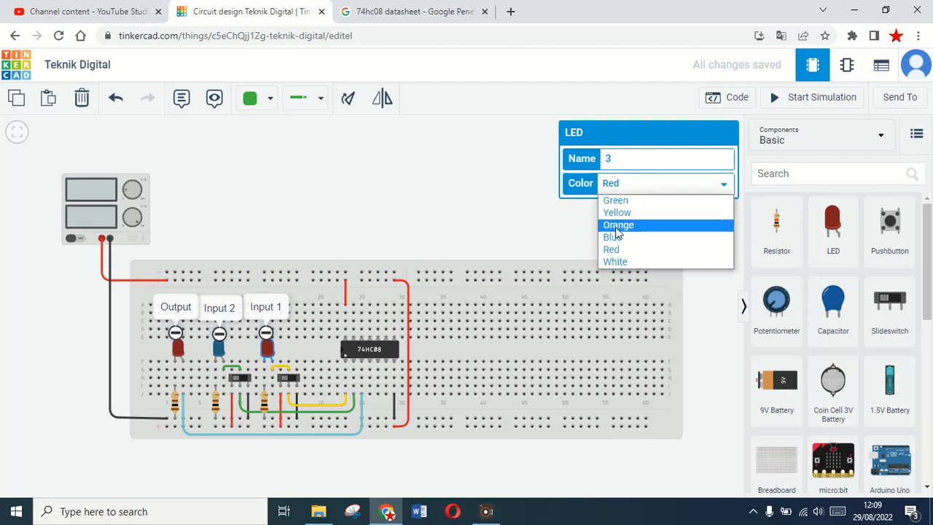
click(500, 240)
click(500, 240)
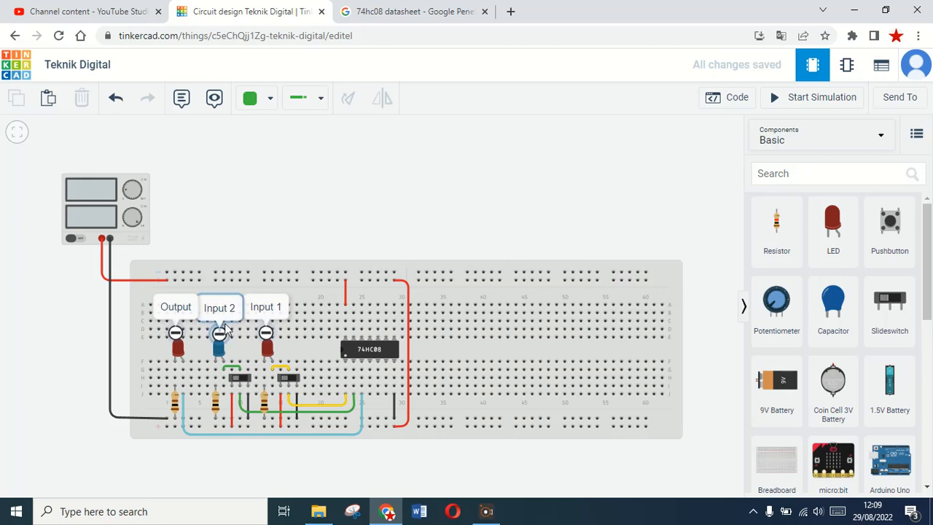
click(267, 348)
click(651, 186)
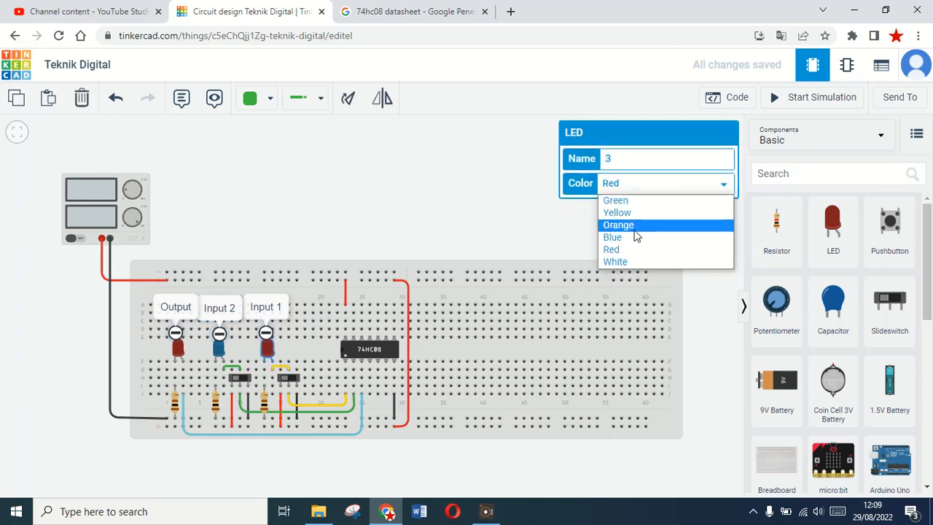
click(617, 264)
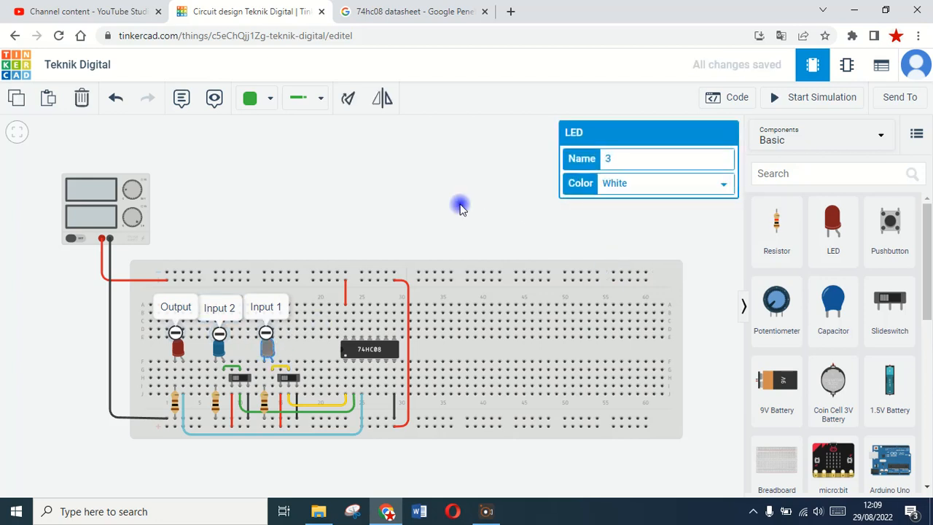
click(329, 151)
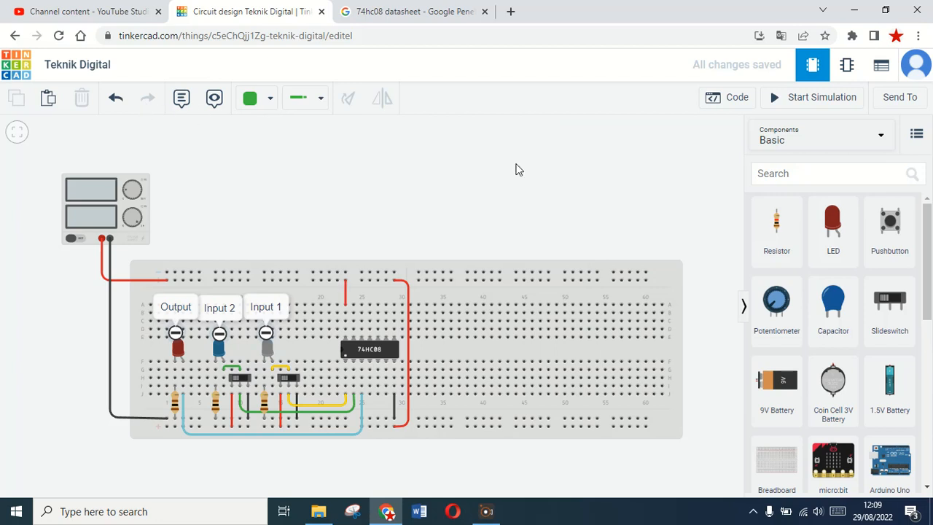
Simulate the circuit briefly, toggling the Input 1 slideswitch off and on, and return to the designs dashboard.
click(780, 97)
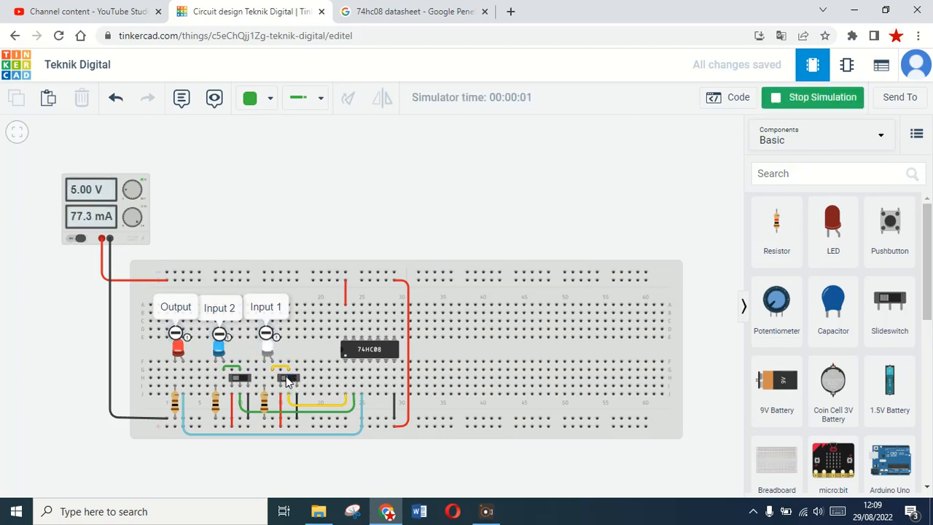
click(288, 378)
click(289, 380)
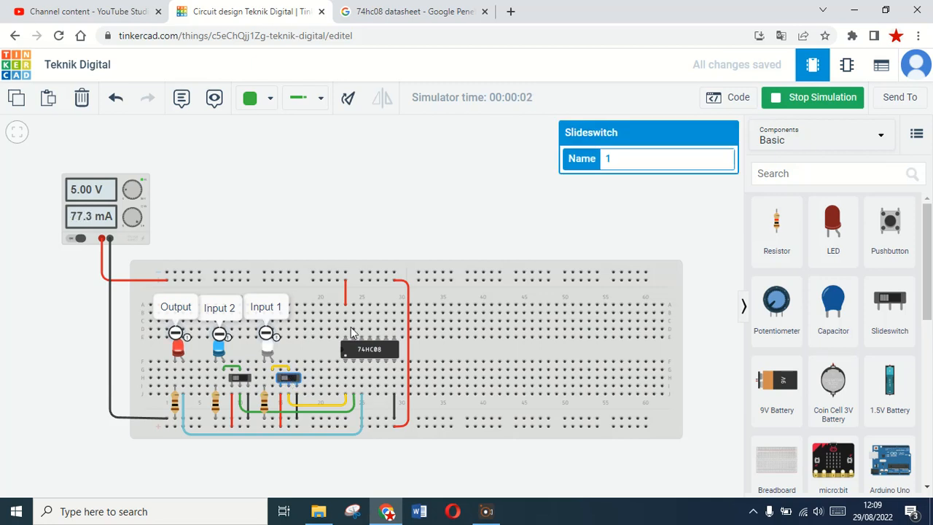
click(791, 98)
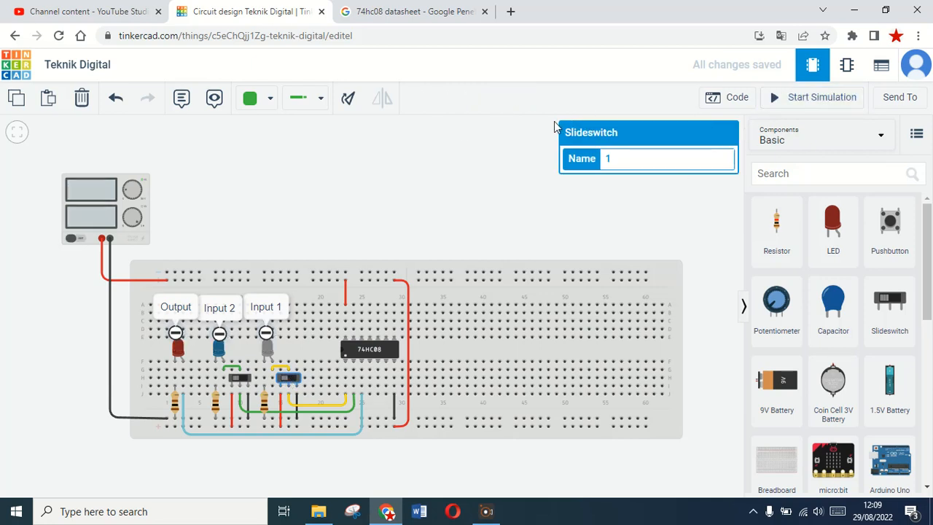
click(22, 67)
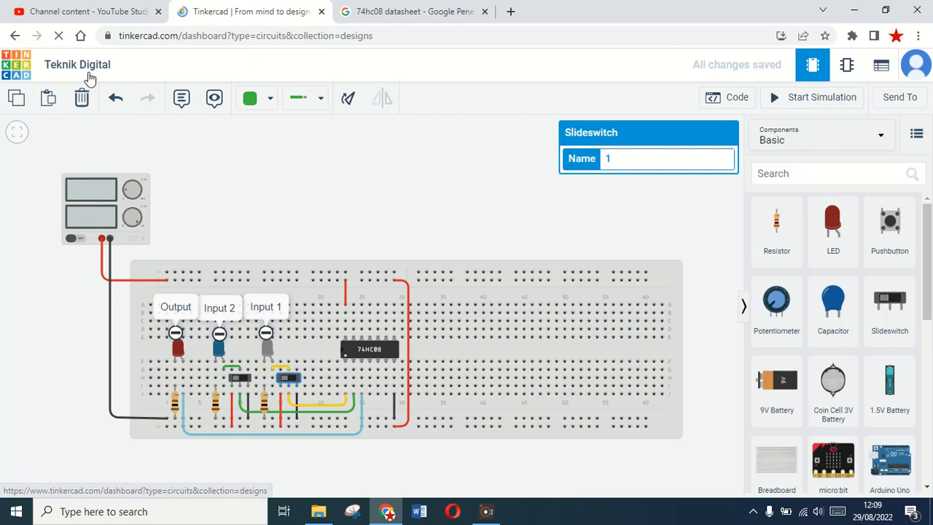